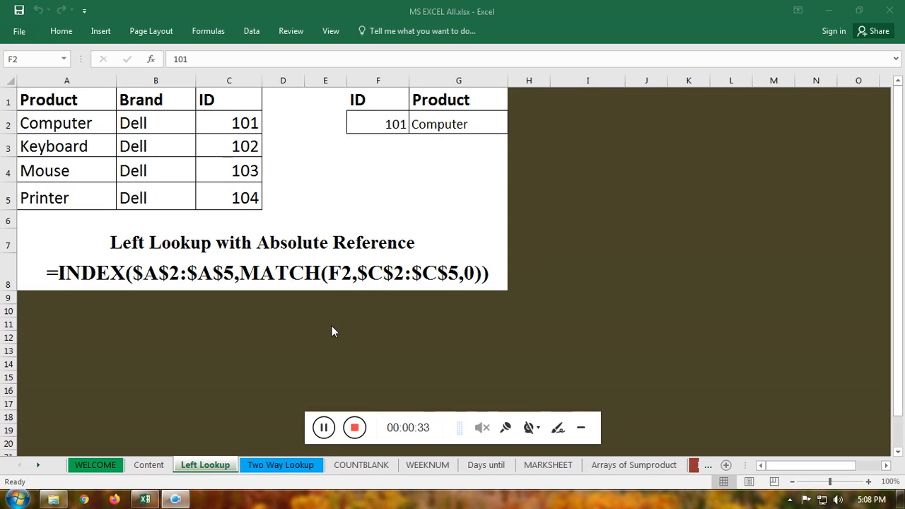
Step: Search the installed programs for "excel" and launch Excel 2016 with a new blank workbook
click(17, 500)
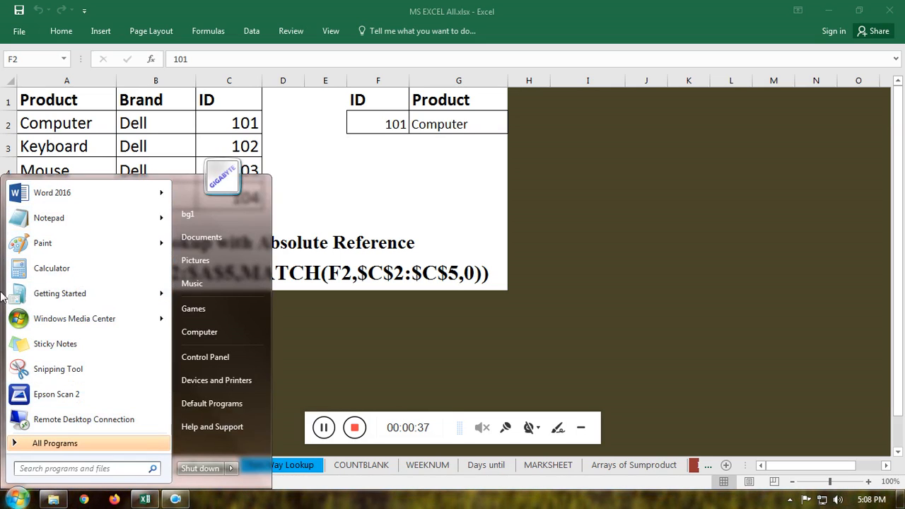
click(61, 450)
text(excel)
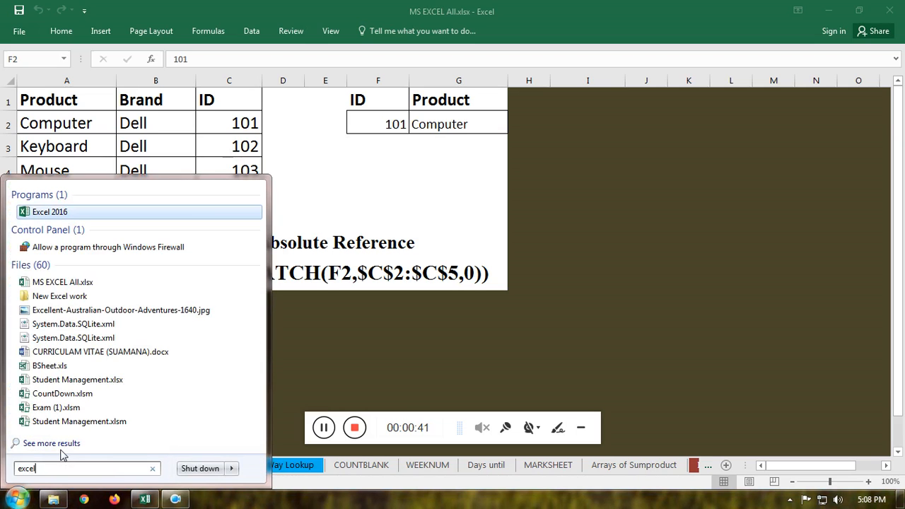
key(Return)
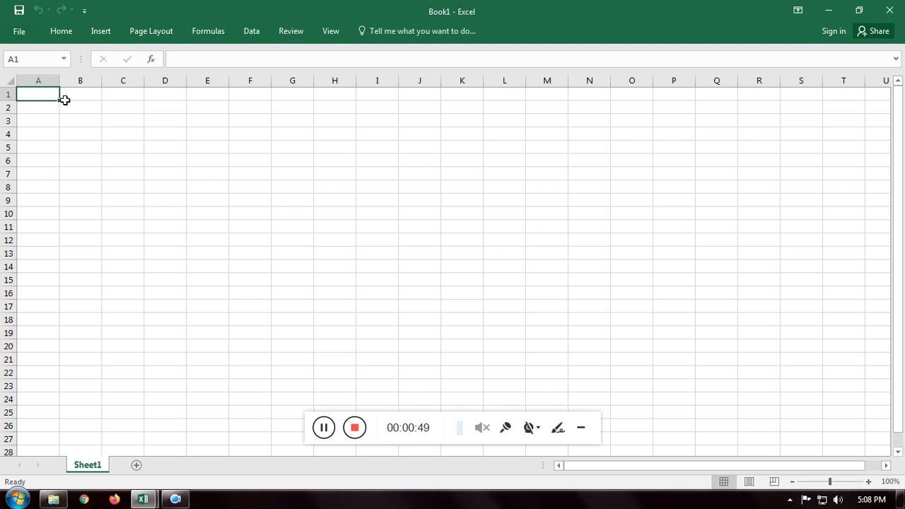
Step: Enter the column headers Stu_id in A1 and s_name in B1
text(S_)
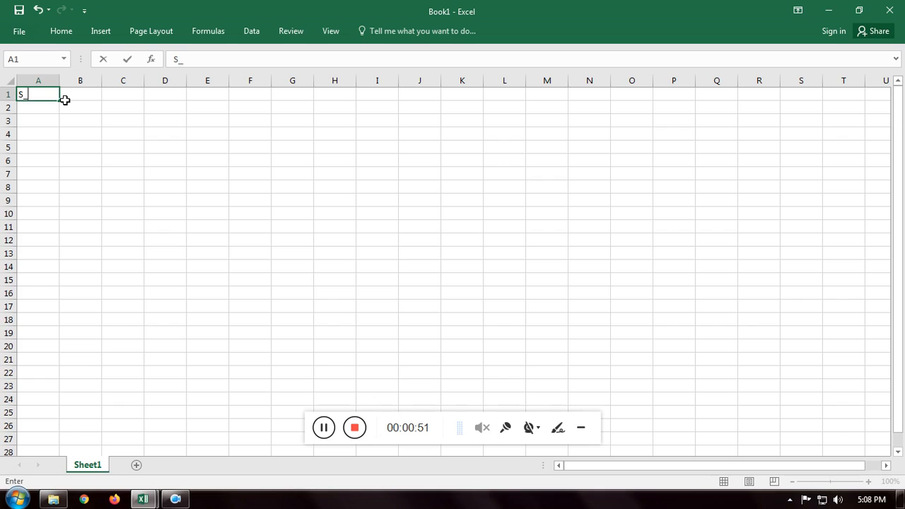
text(name)
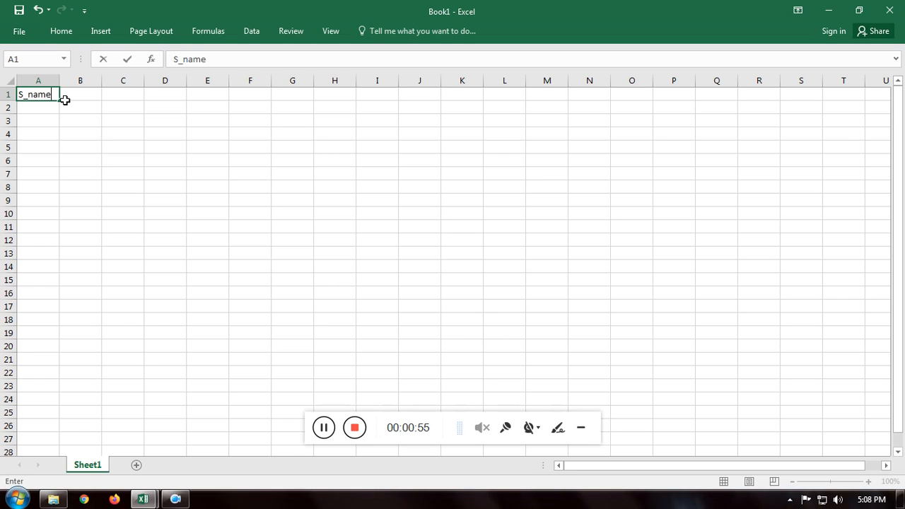
key(BackSpace)
key(BackSpace)
key(BackSpace)
key(BackSpace)
key(BackSpace)
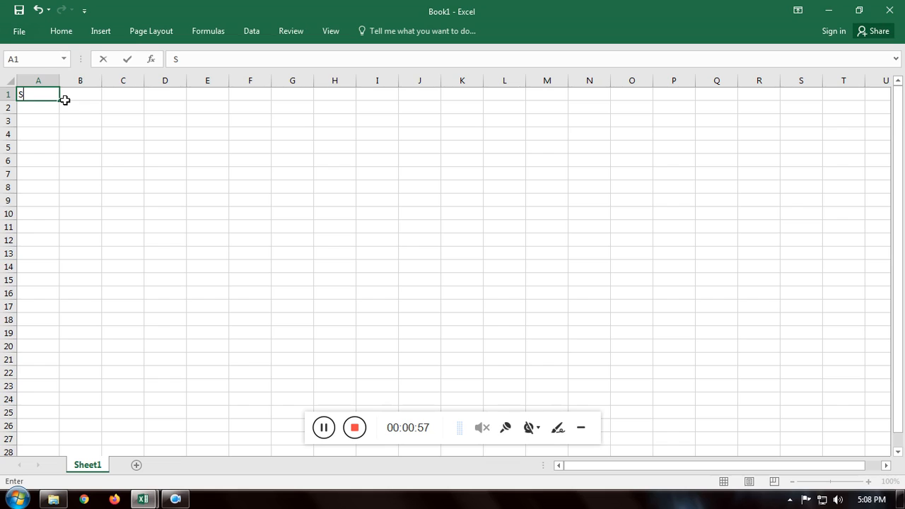
text(tu_id)
key(Tab)
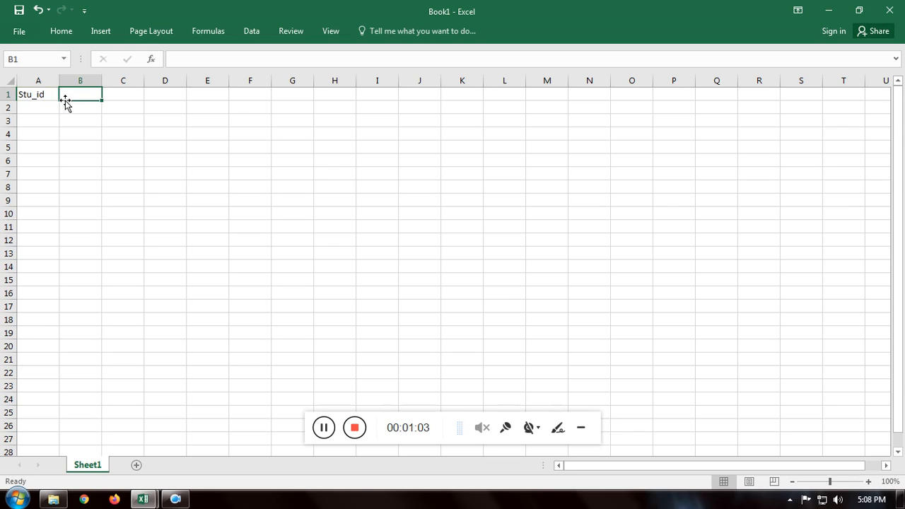
text(s_name)
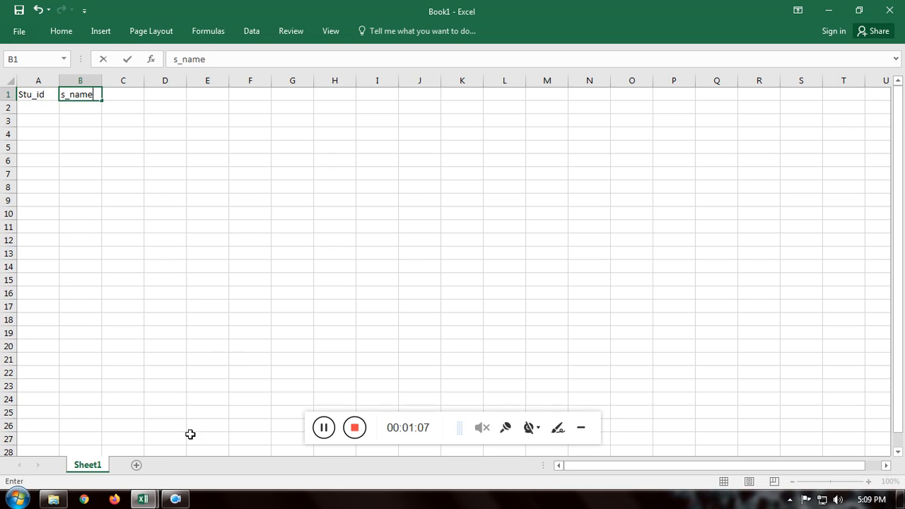
Step: Fill the Stu_id column with the IDs 101, 102, 103, 104 and 105 in A2:A6
click(47, 105)
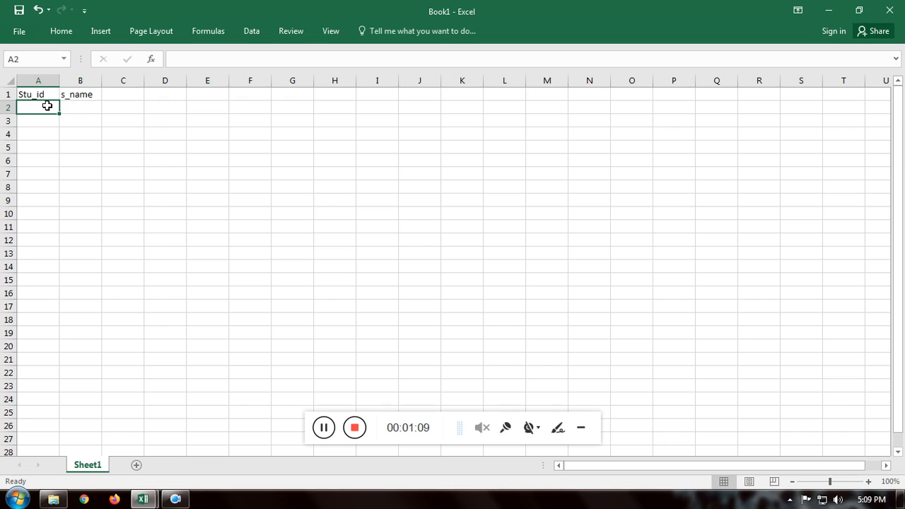
text(101)
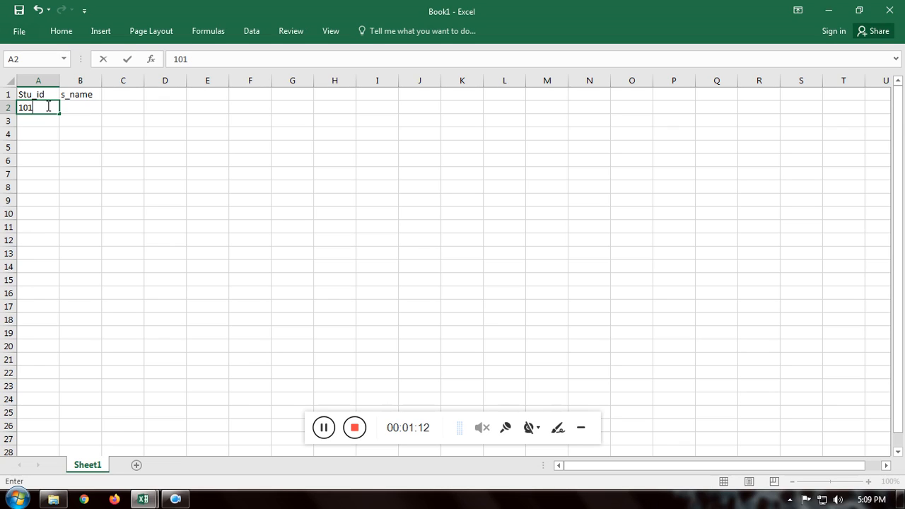
key(Return)
text(102)
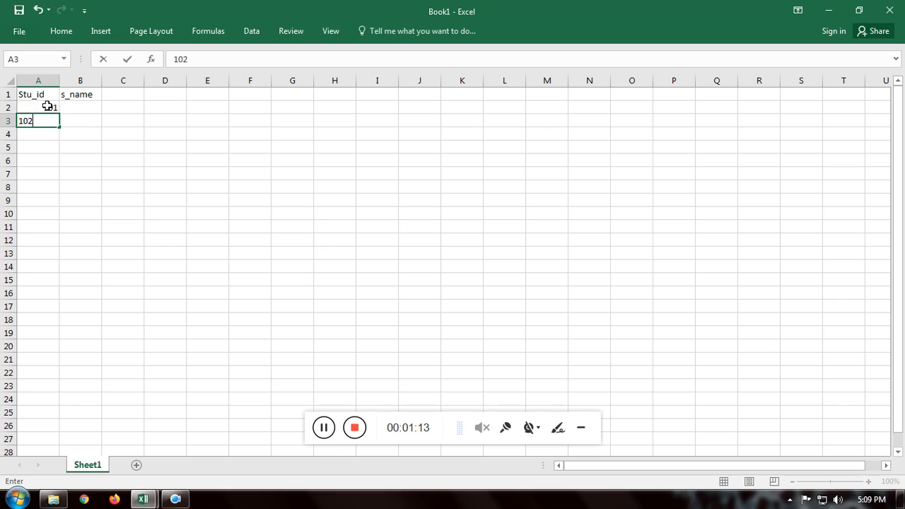
key(Return)
text(103)
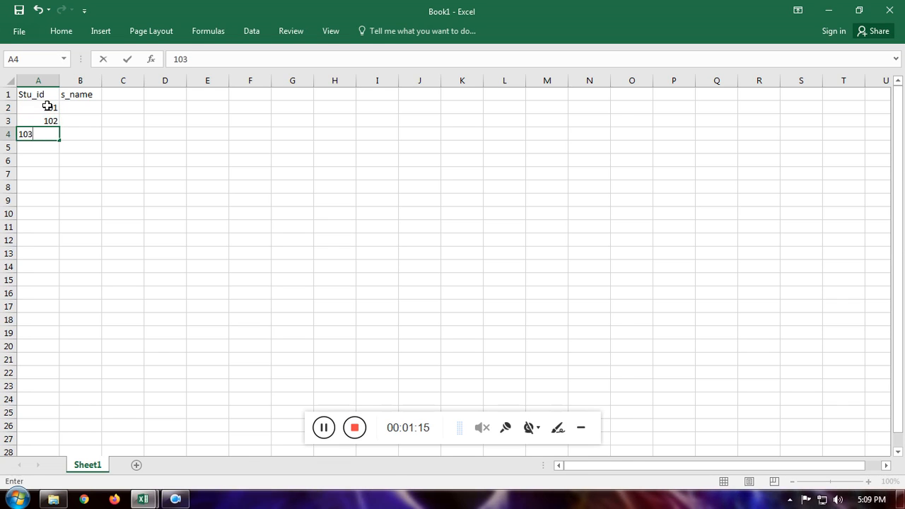
key(Return)
text(104)
key(Return)
text(105)
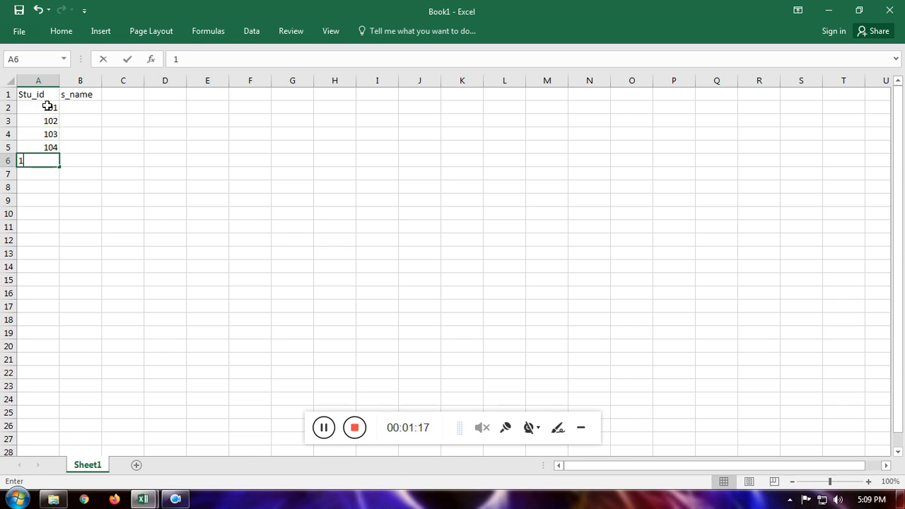
Step: Enter sun as the first s_name entry in B2 and autofill the weekday series down to B6
click(85, 109)
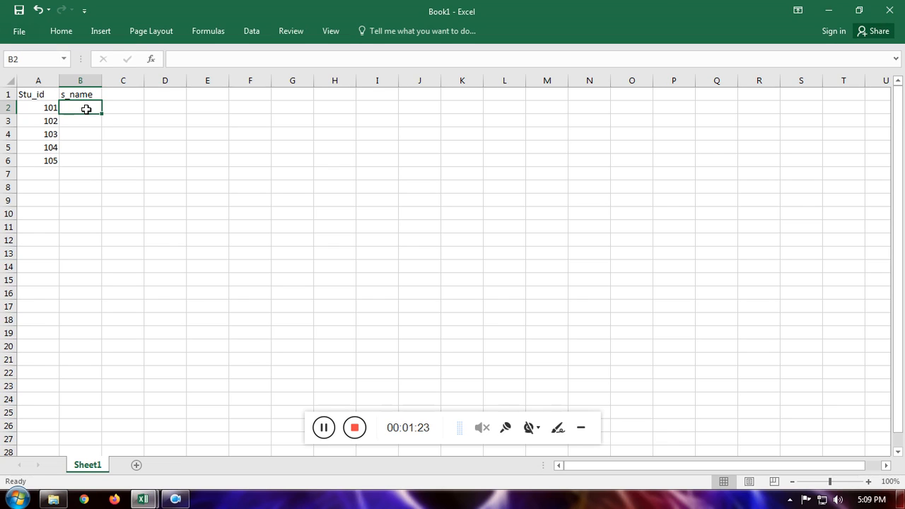
text(sun)
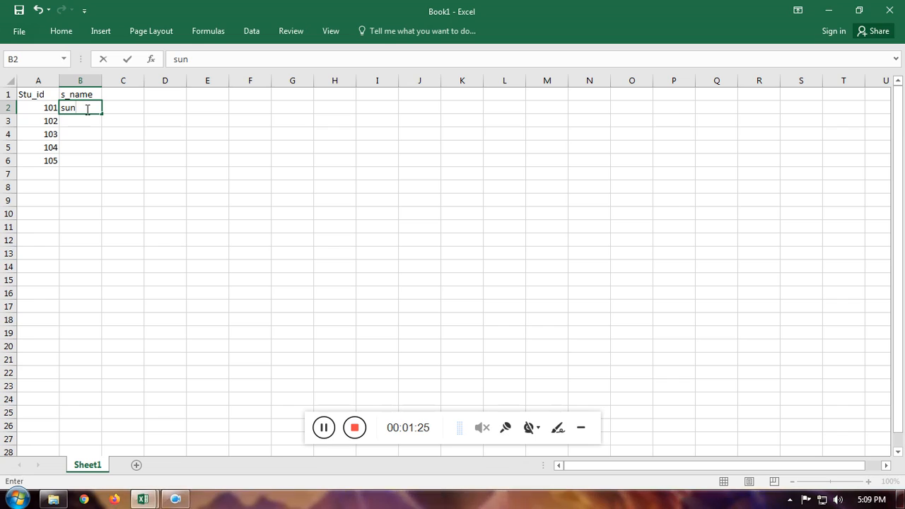
click(130, 103)
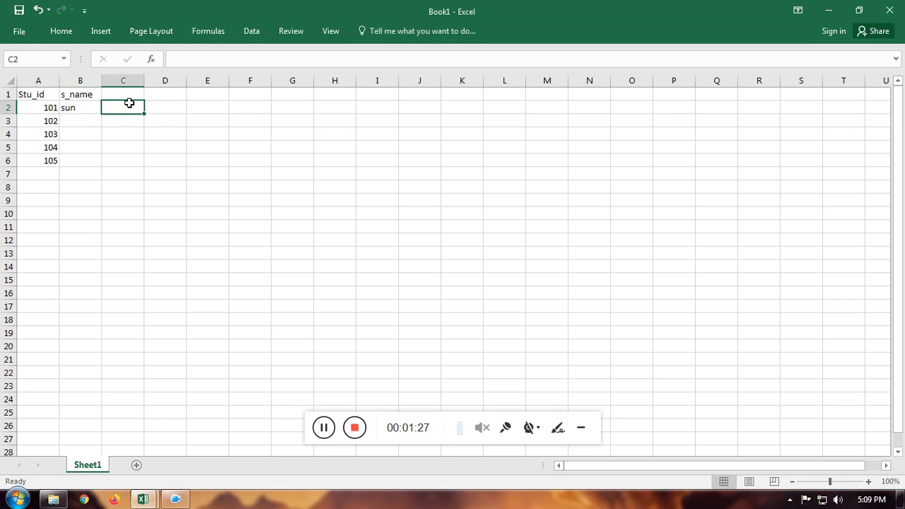
click(75, 107)
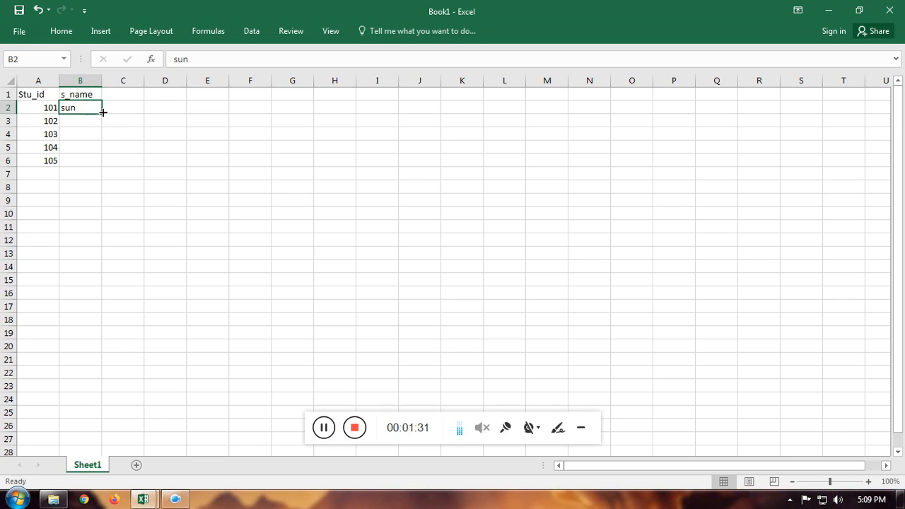
drag(103, 112, 100, 166)
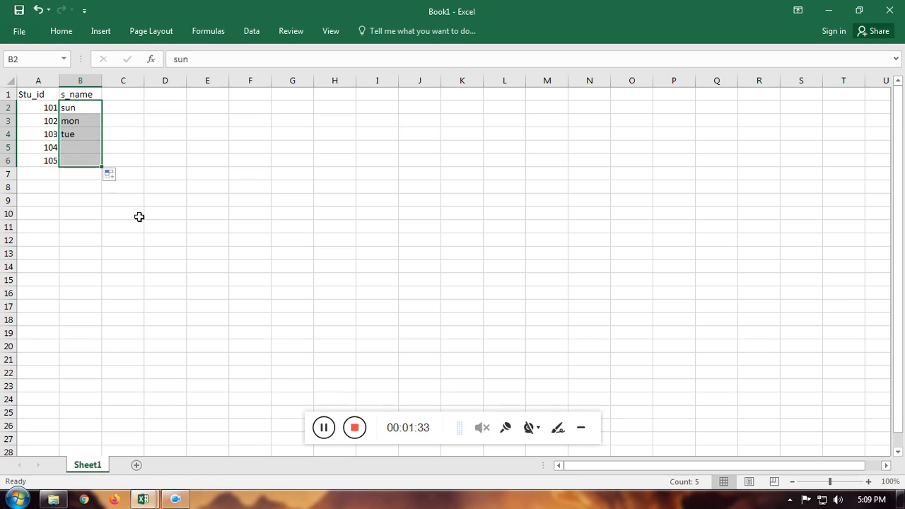
click(183, 216)
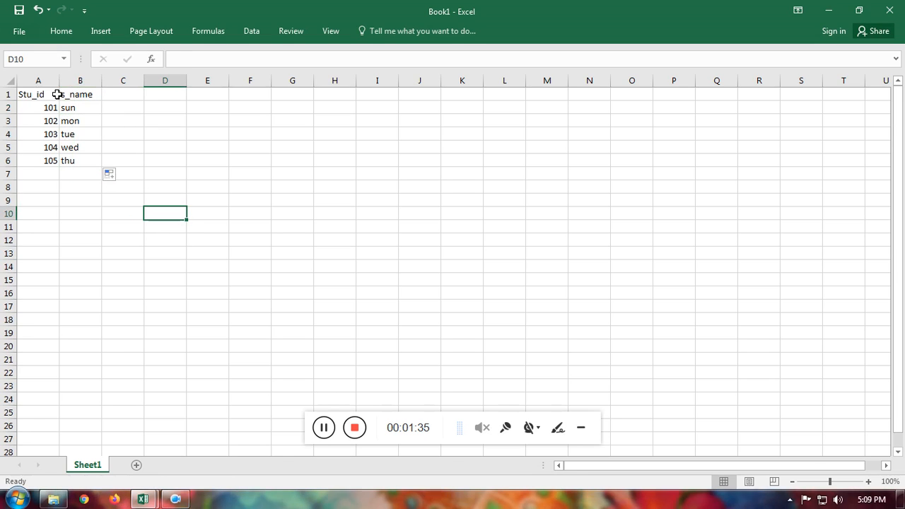
drag(35, 106, 92, 163)
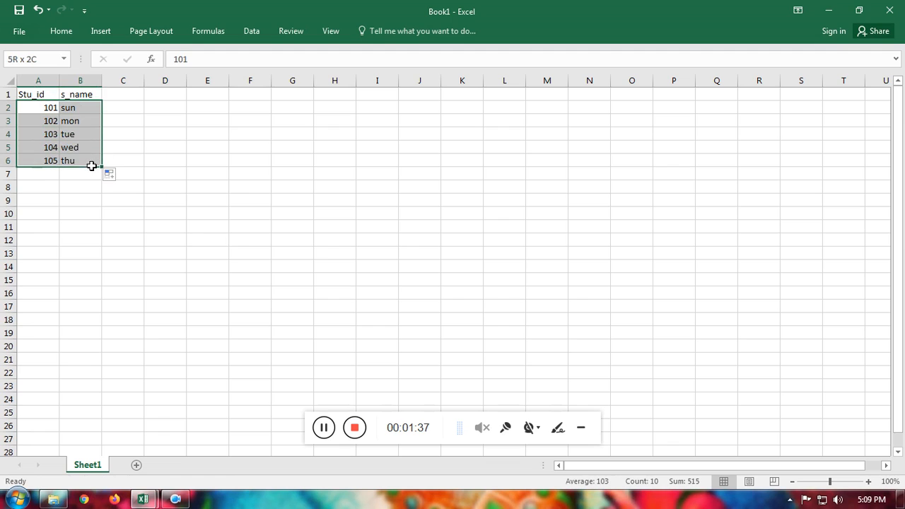
click(280, 159)
Step: Copy the Stu_id and s_name headers to G13:H13 and enter 104 as the lookup ID in G14
drag(37, 95, 85, 94)
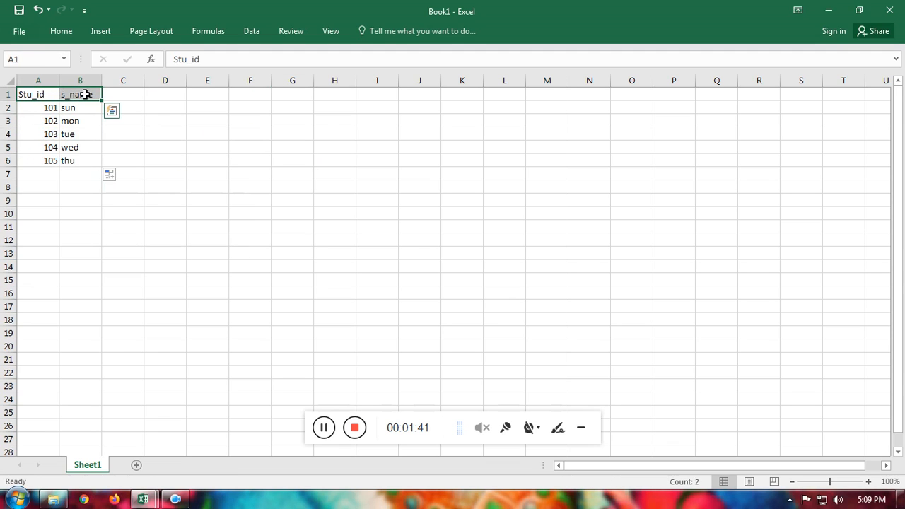
key(ctrl+c)
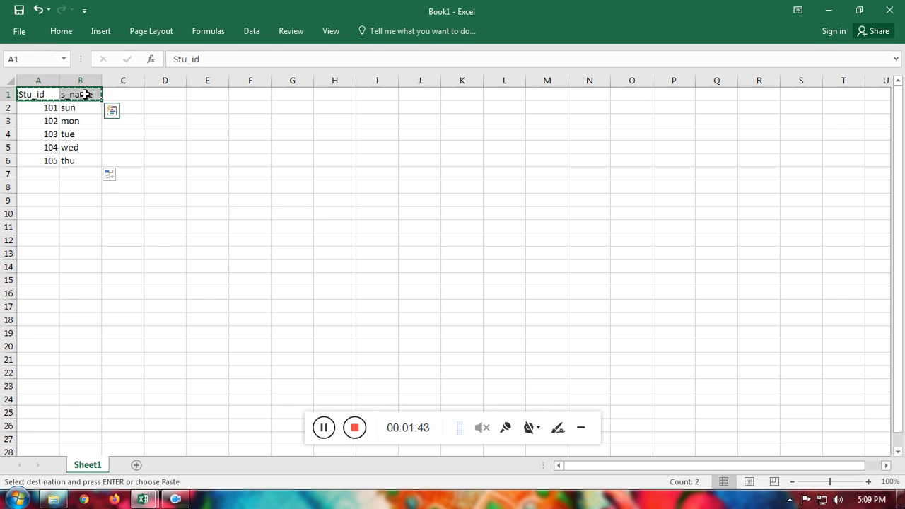
click(300, 252)
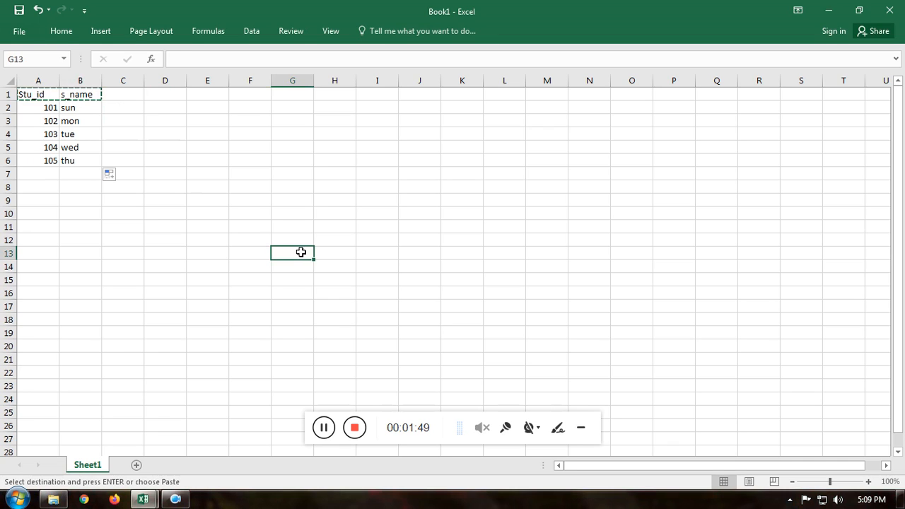
key(ctrl+v)
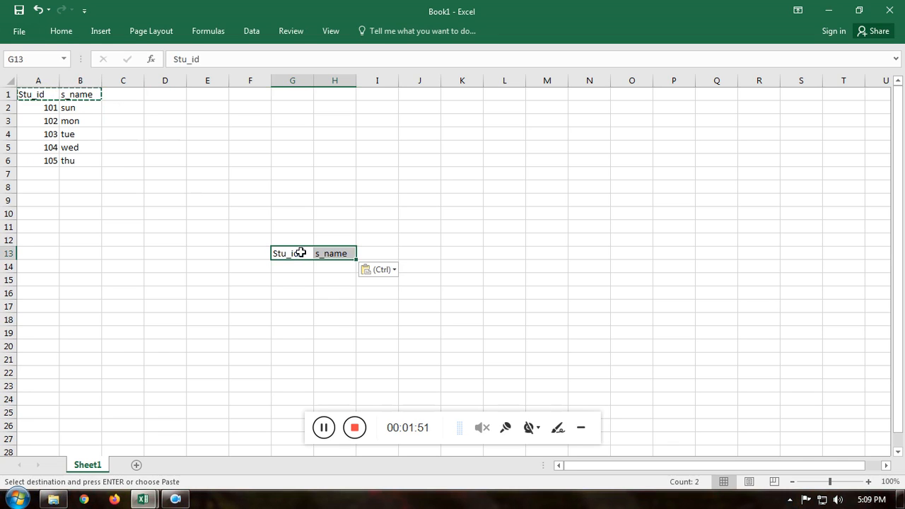
key(Escape)
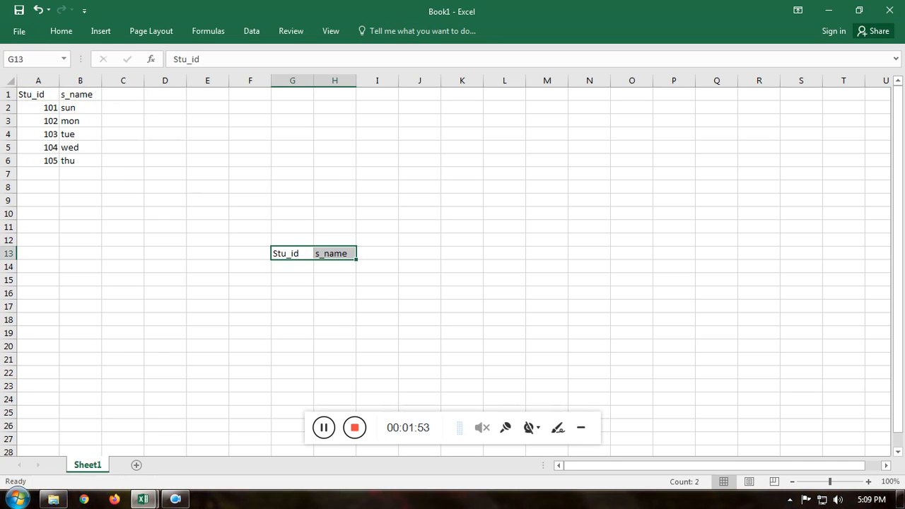
click(301, 266)
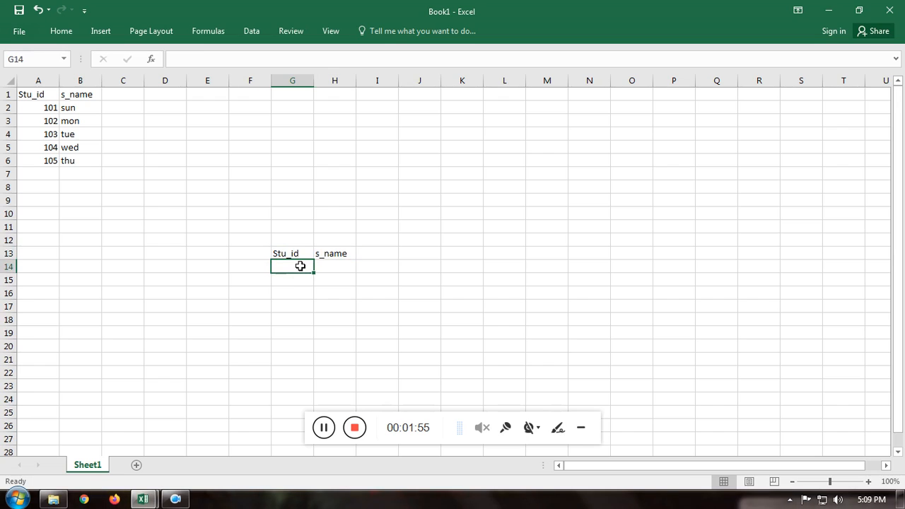
text(104)
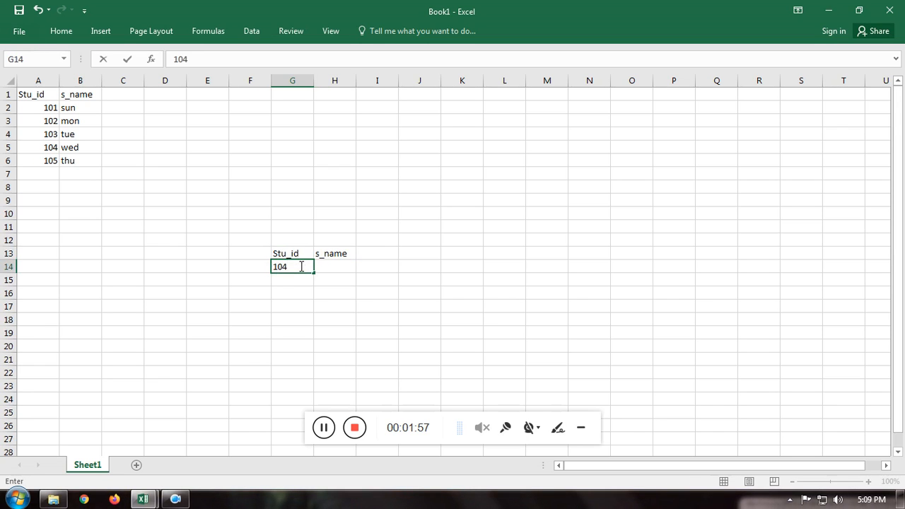
Step: Enter =VLOOKUP(G14,A2:B6,2,0) in H14 to return the student name for the lookup ID in G14
click(323, 264)
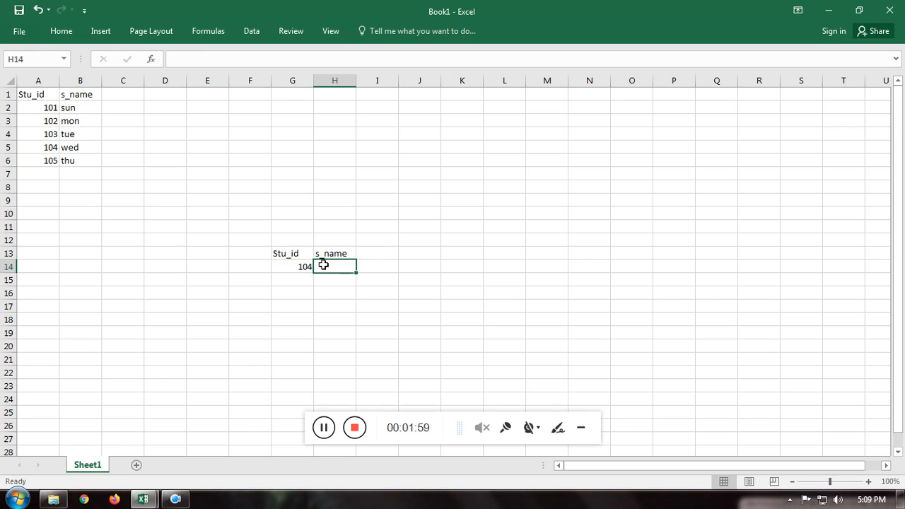
text(=vlo)
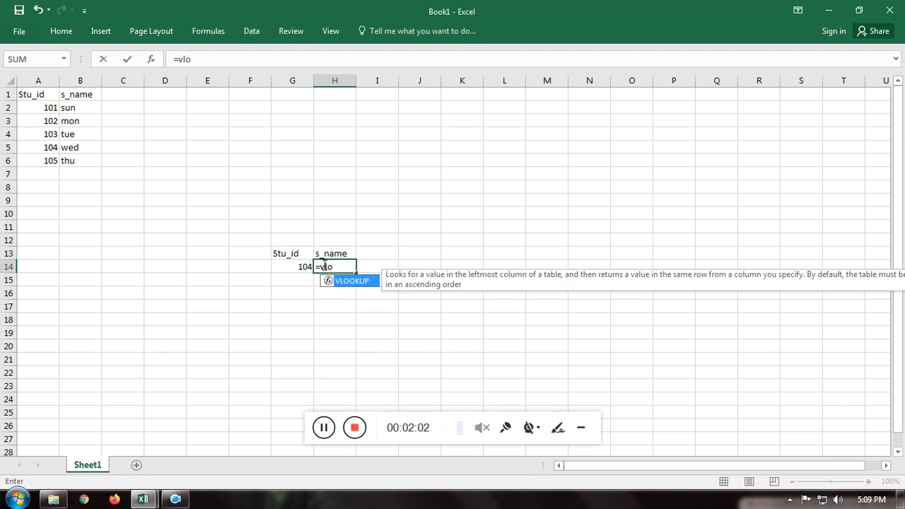
key(Tab)
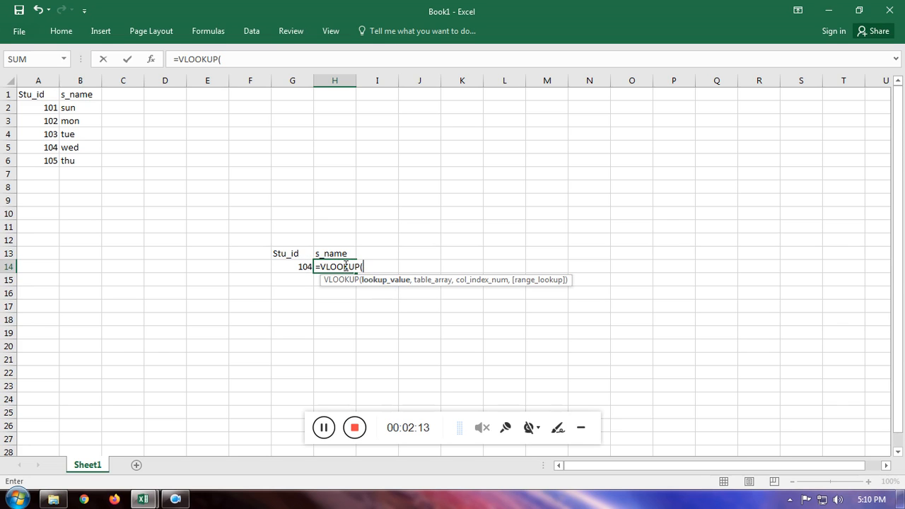
click(301, 268)
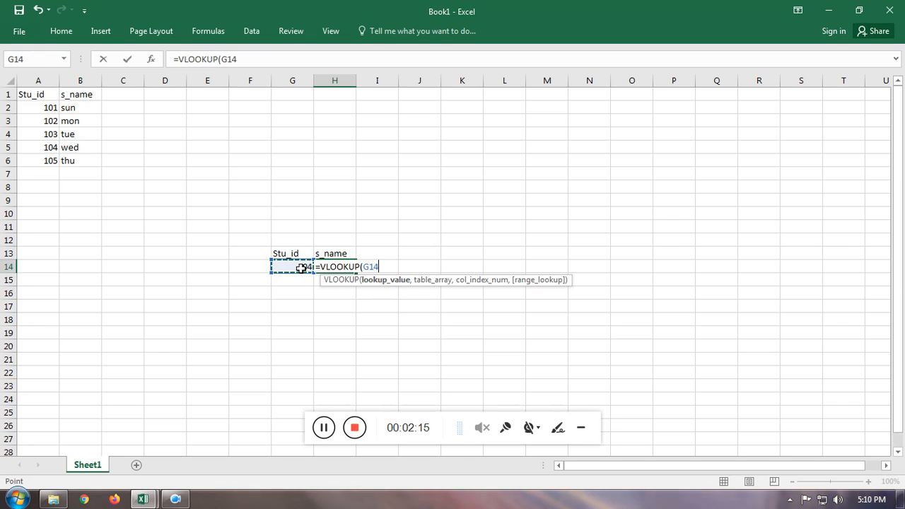
text(,)
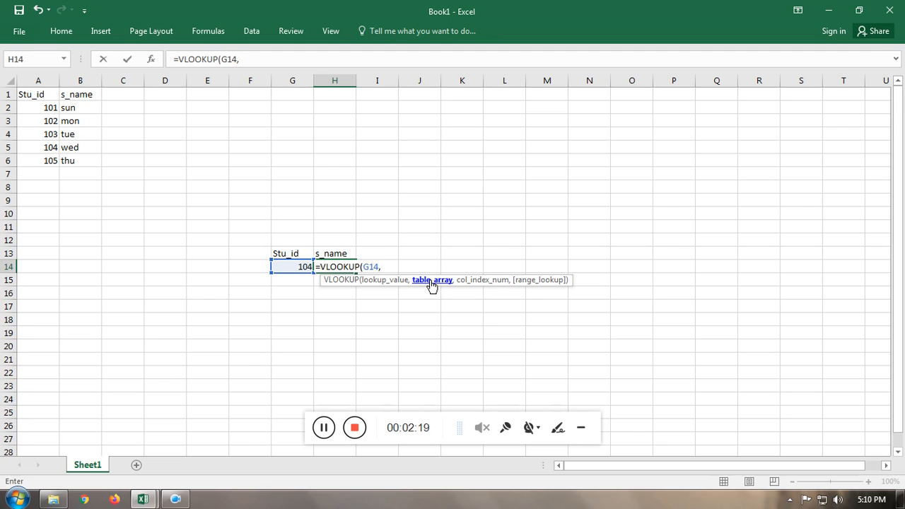
drag(42, 109, 76, 162)
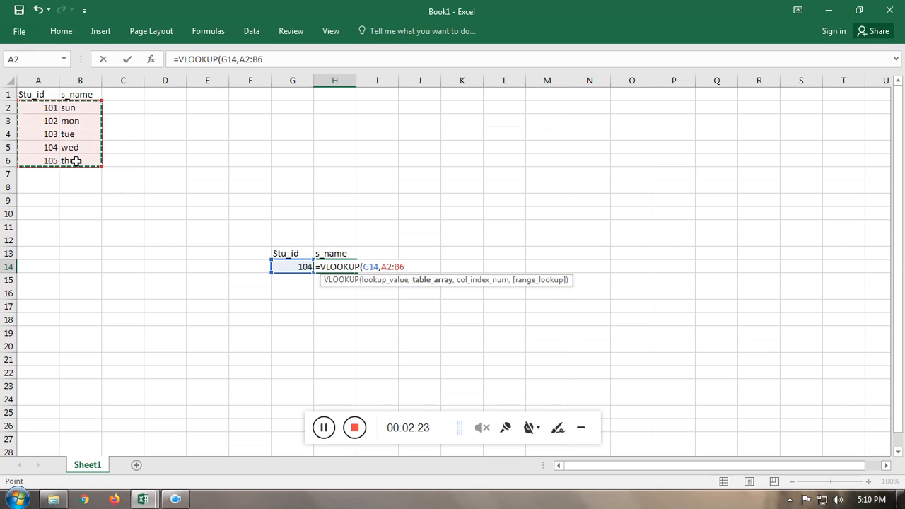
text(,)
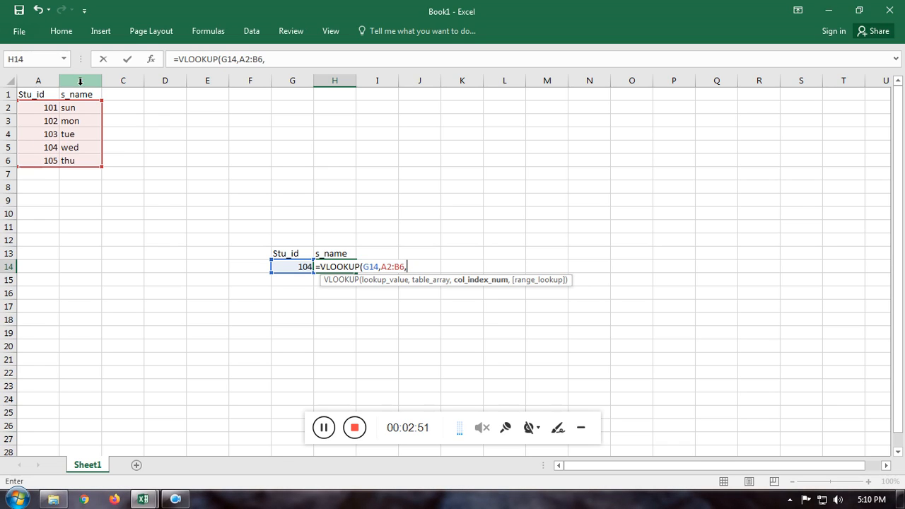
text(2,)
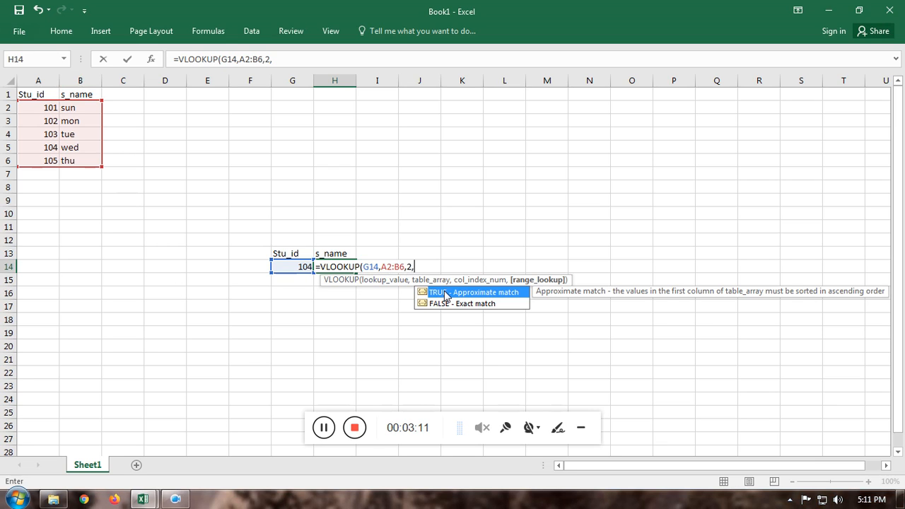
text(0)
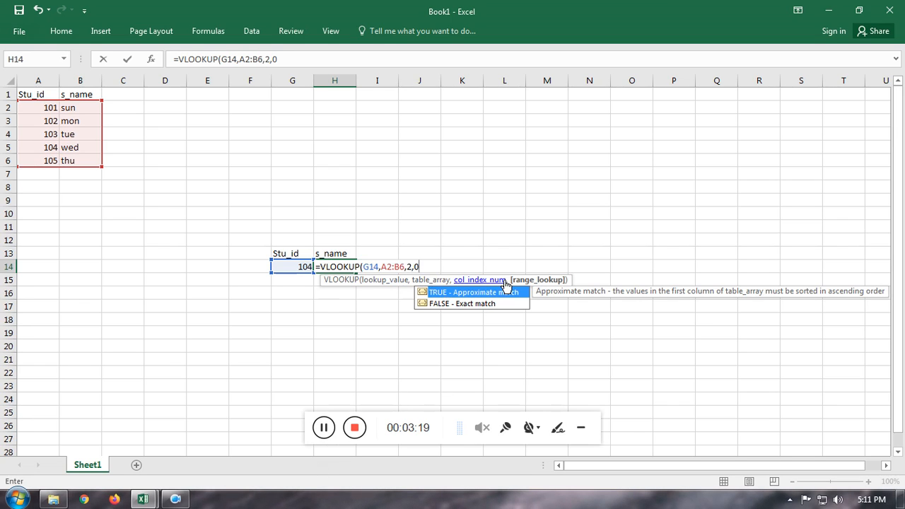
key(Return)
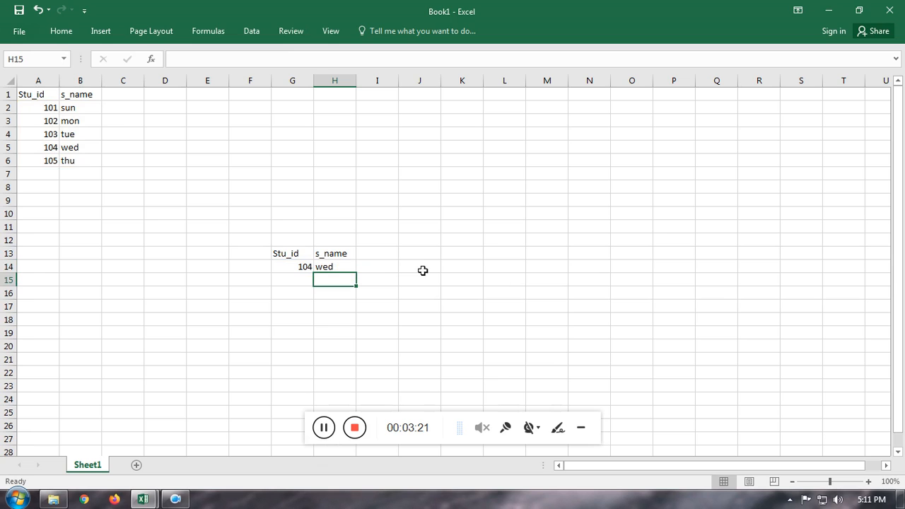
Step: Compare the lookup result in H14 with the matching student row in A5:B5
click(291, 268)
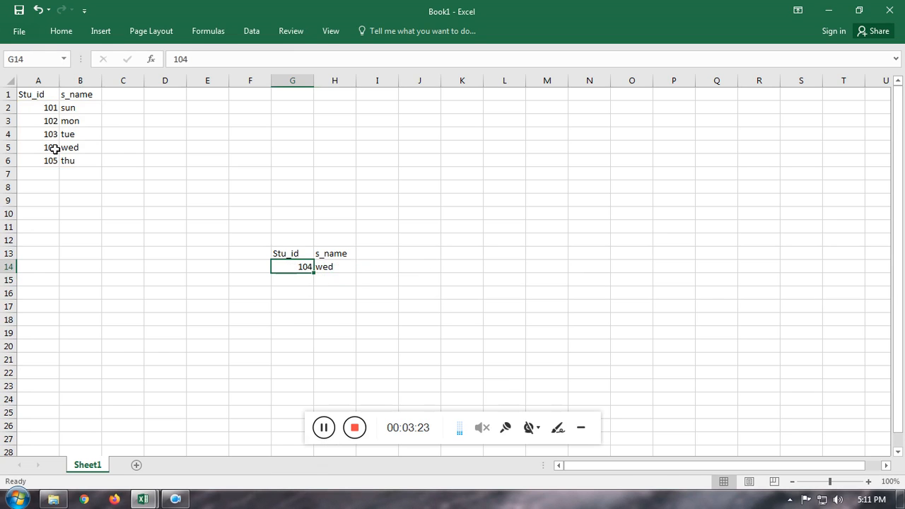
drag(55, 149, 77, 148)
click(329, 266)
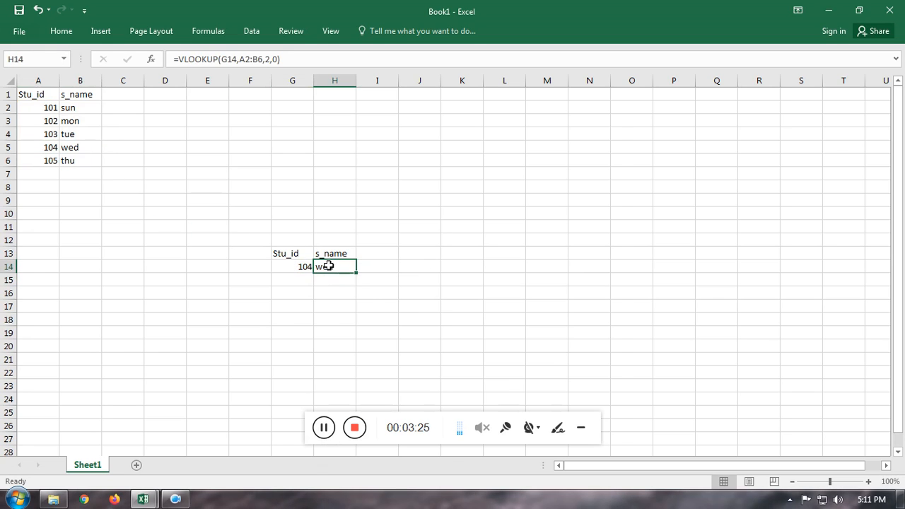
Step: Set the lookup ID in G14 to 102 and check the returned name against the source row A3:B3
click(300, 267)
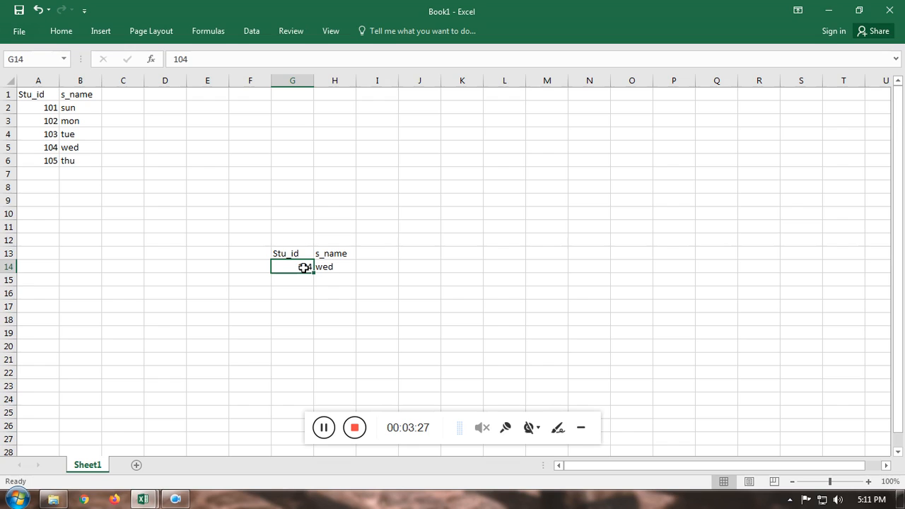
text(102)
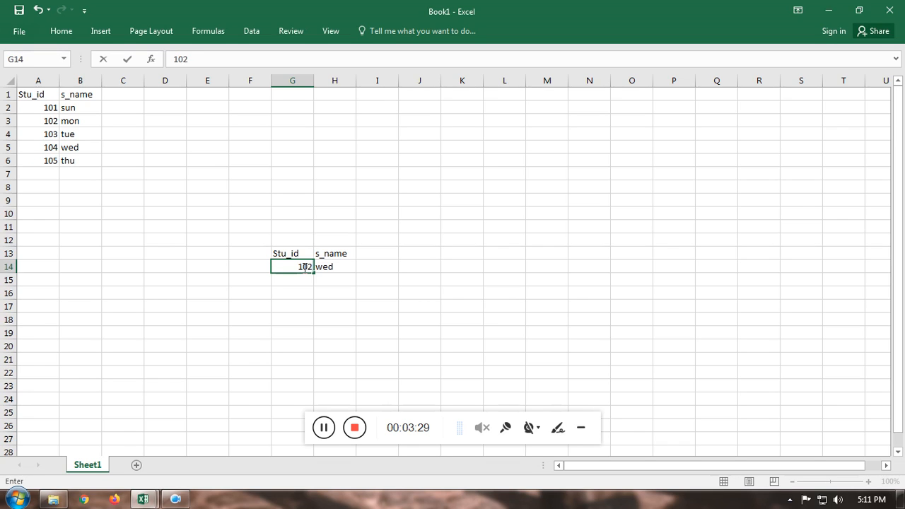
key(Return)
click(340, 268)
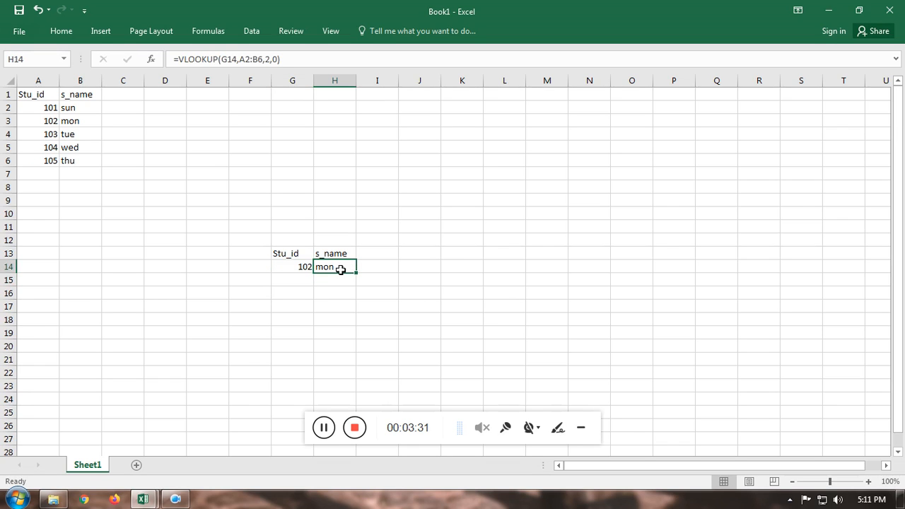
drag(303, 265, 320, 263)
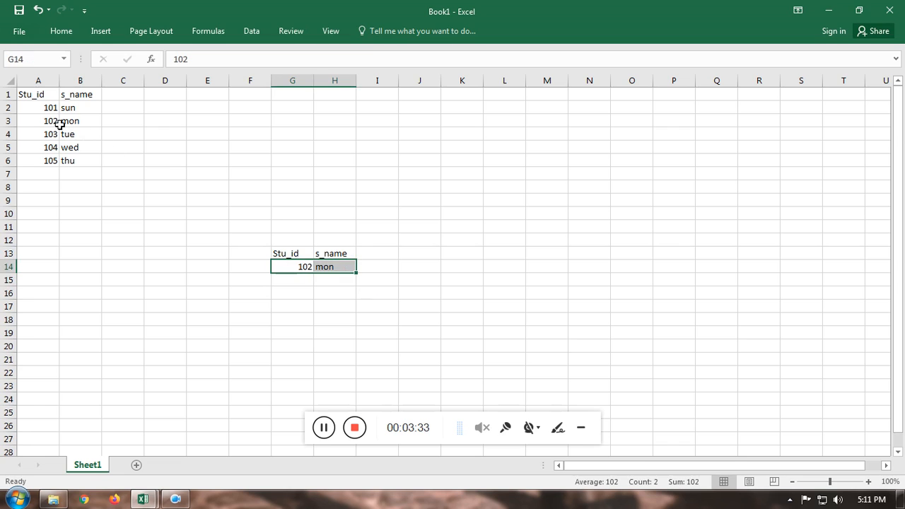
drag(48, 120, 72, 121)
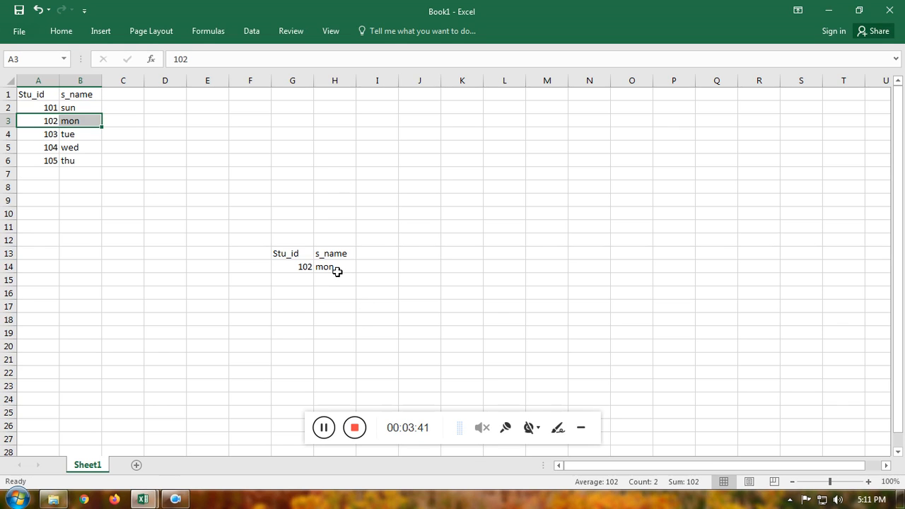
Step: Close the practice workbook Book1 without saving it
click(885, 10)
click(458, 266)
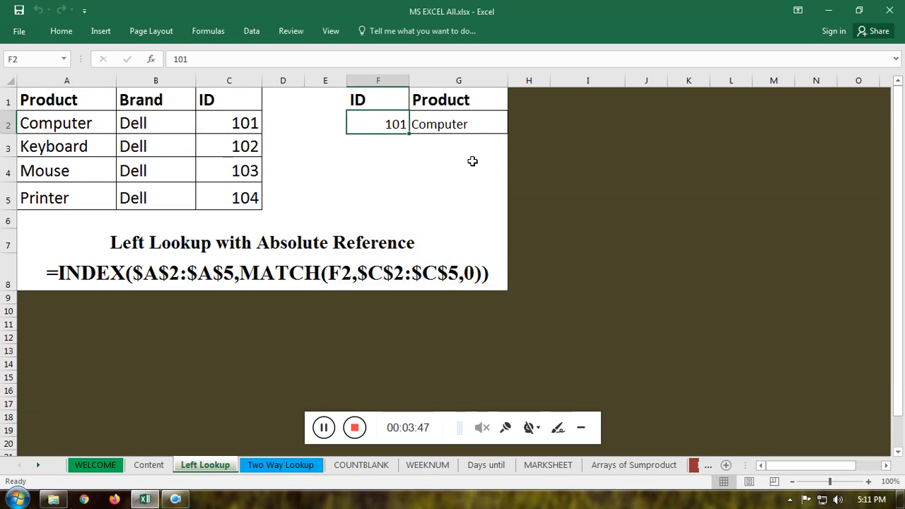
Step: Examine the product table in A1:C5 and the ID and Product lookup cells in F1:G2 on the Left Lookup sheet
click(59, 102)
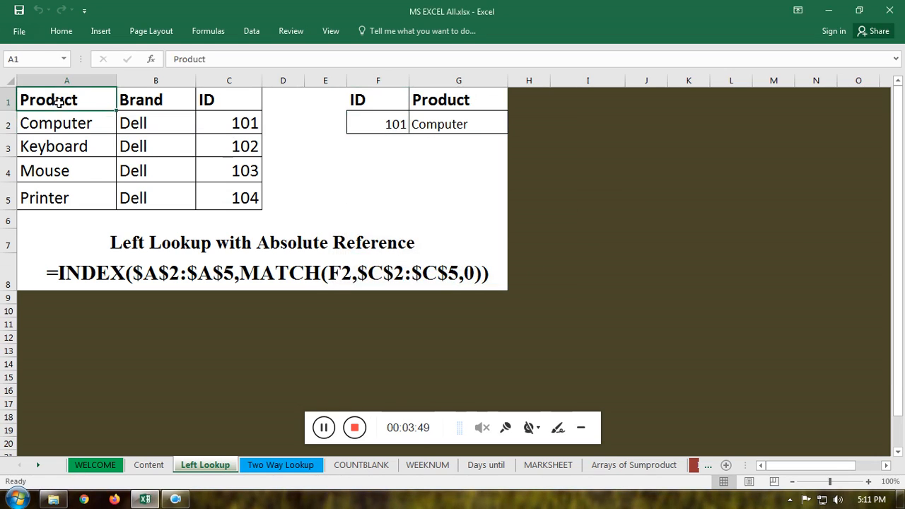
drag(59, 102, 212, 205)
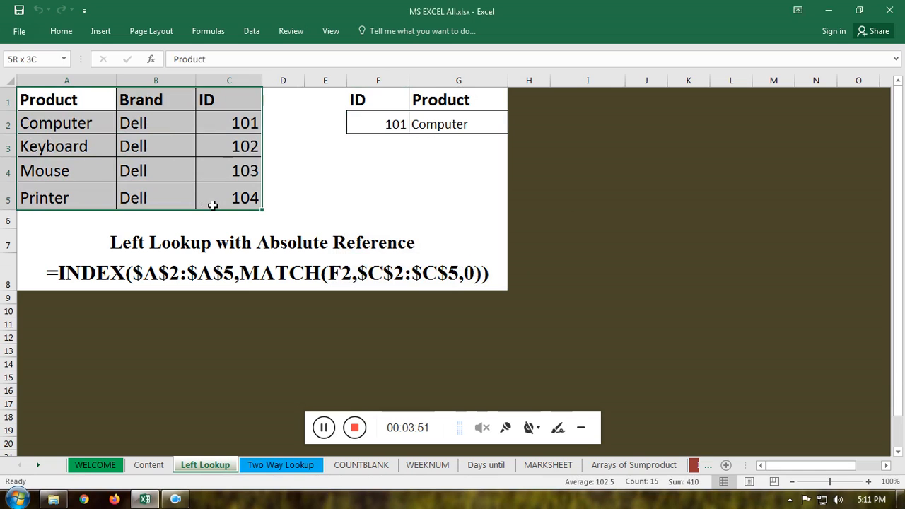
drag(66, 91, 230, 202)
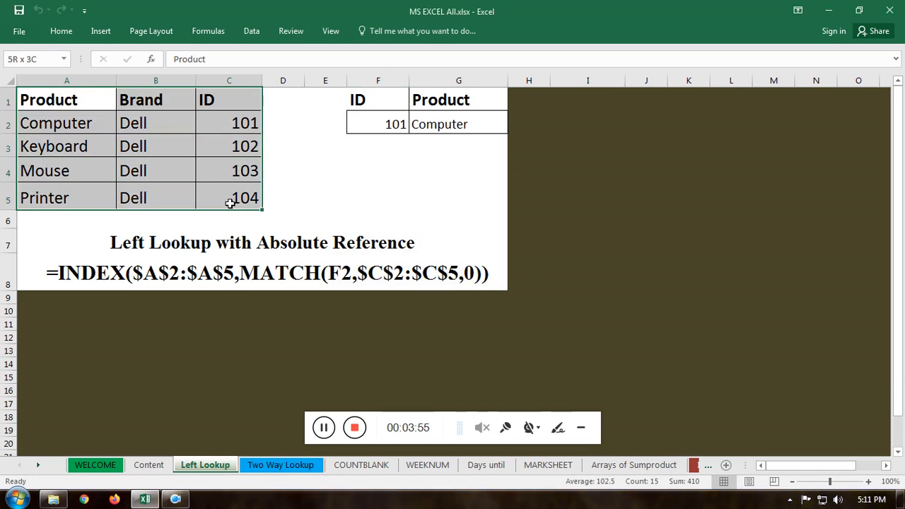
click(385, 100)
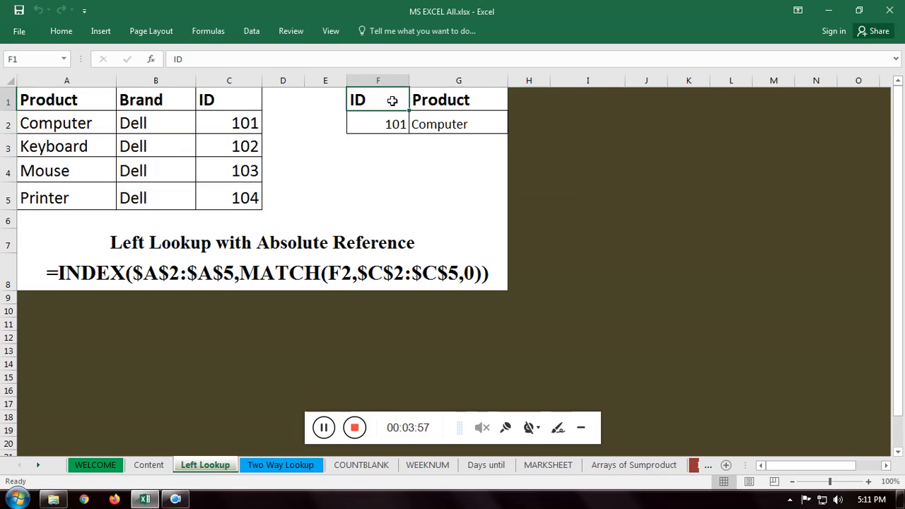
click(461, 100)
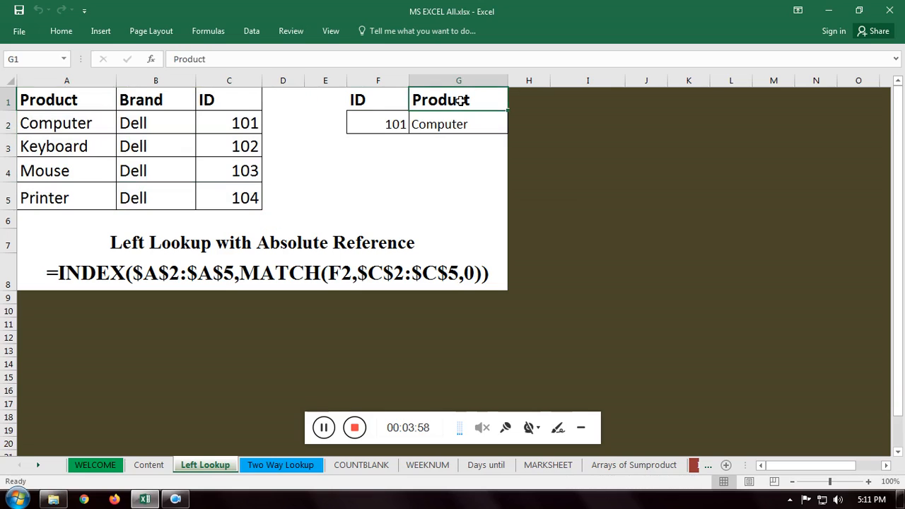
click(378, 125)
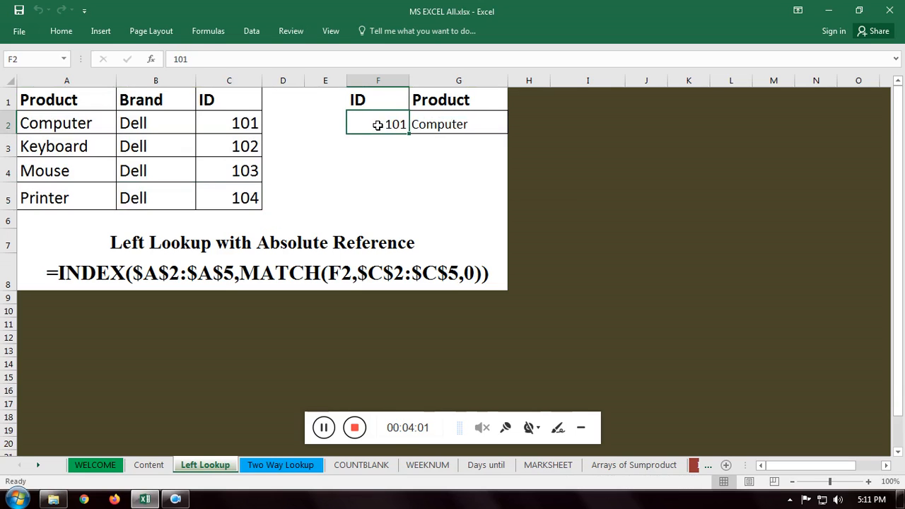
Step: Clear the formula in G2 and begin a new INDEX formula there with the absolute array $A$2:$A$5
click(455, 125)
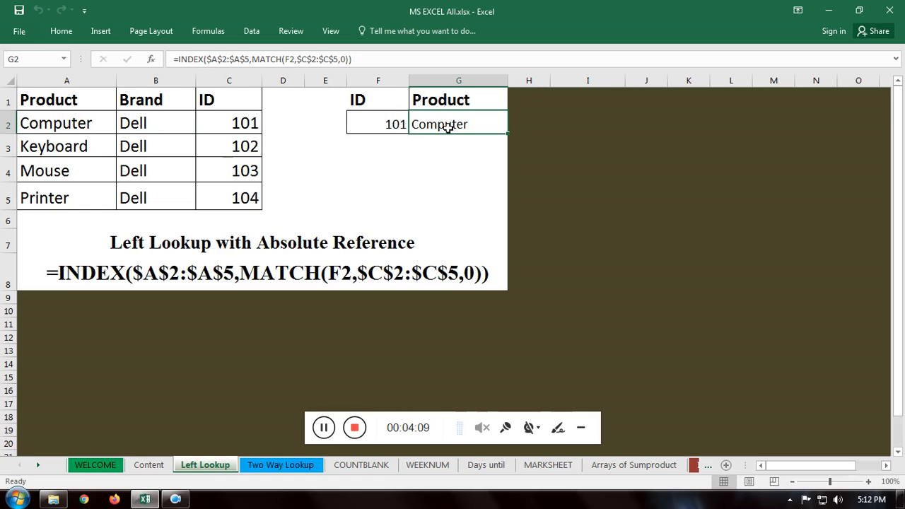
key(Delete)
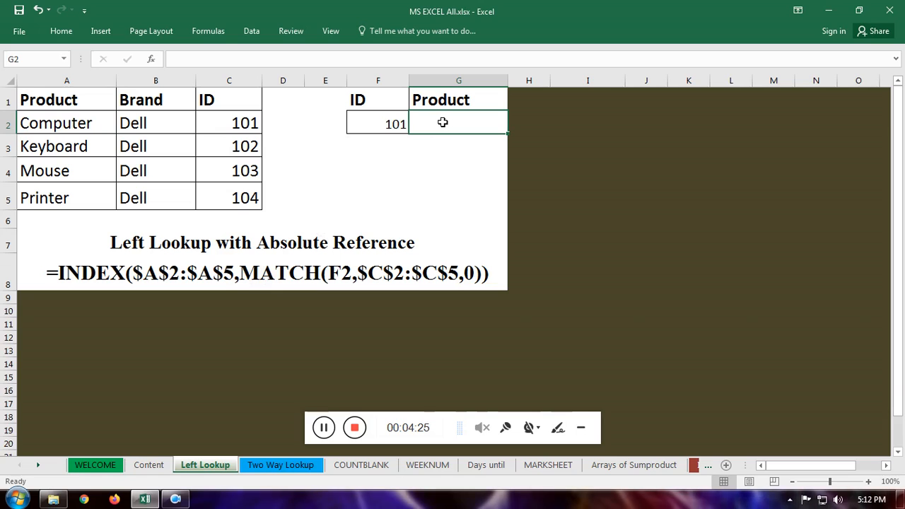
text(=)
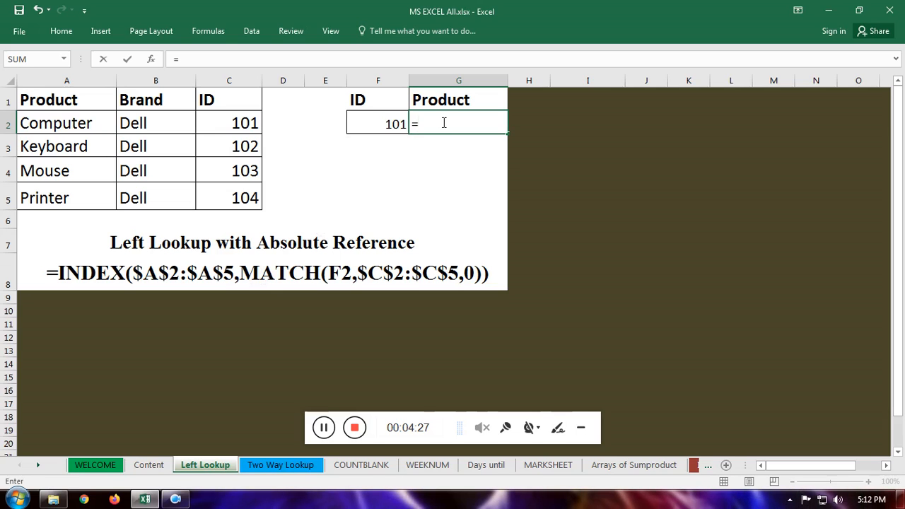
text(ind)
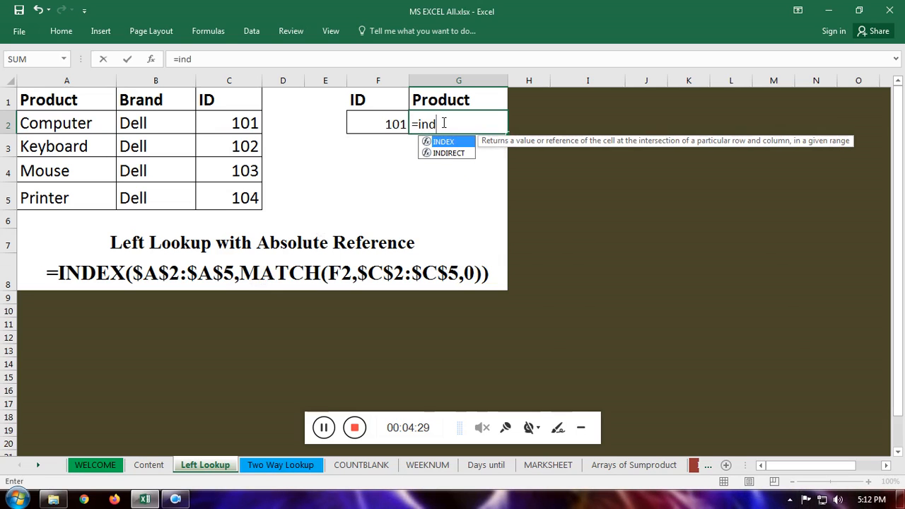
double_click(438, 143)
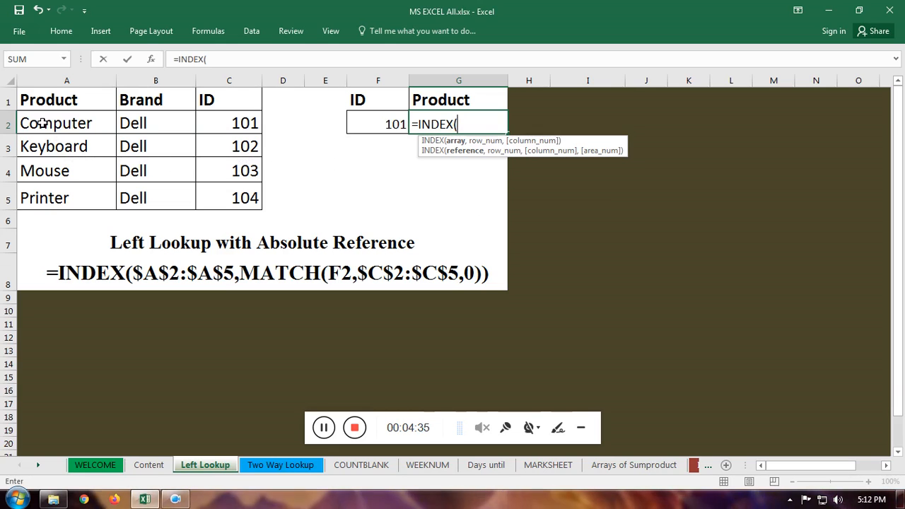
drag(43, 123, 45, 190)
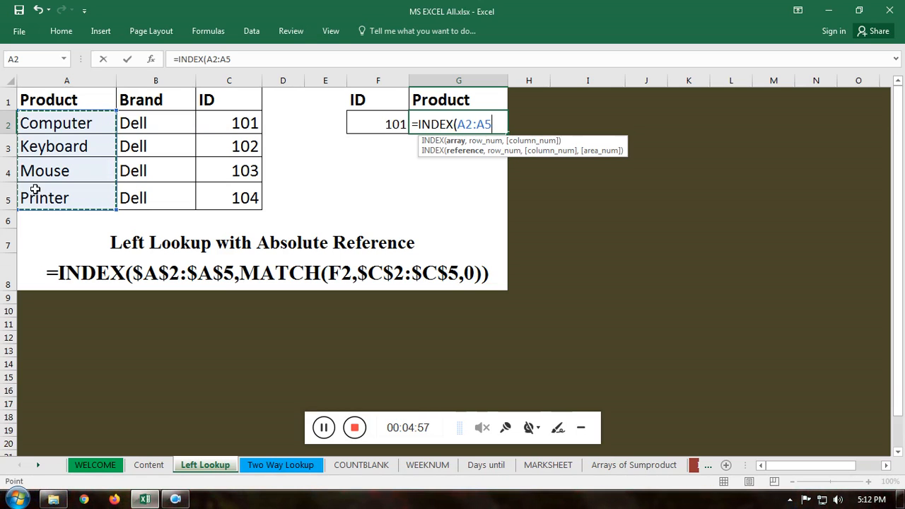
key(F4)
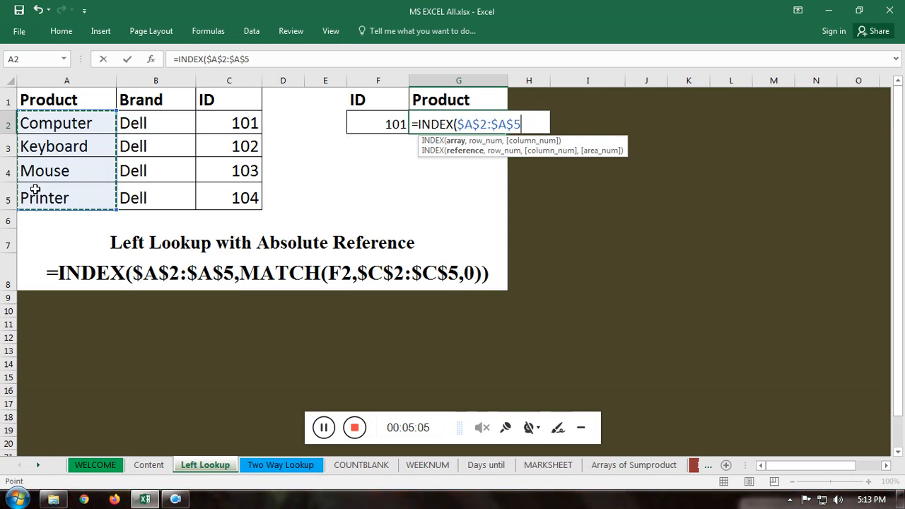
Step: Complete the INDEX formula in G2 with MATCH as its row number, looking up F2 in $C$2:$C$5 with match type 0
text(,mat)
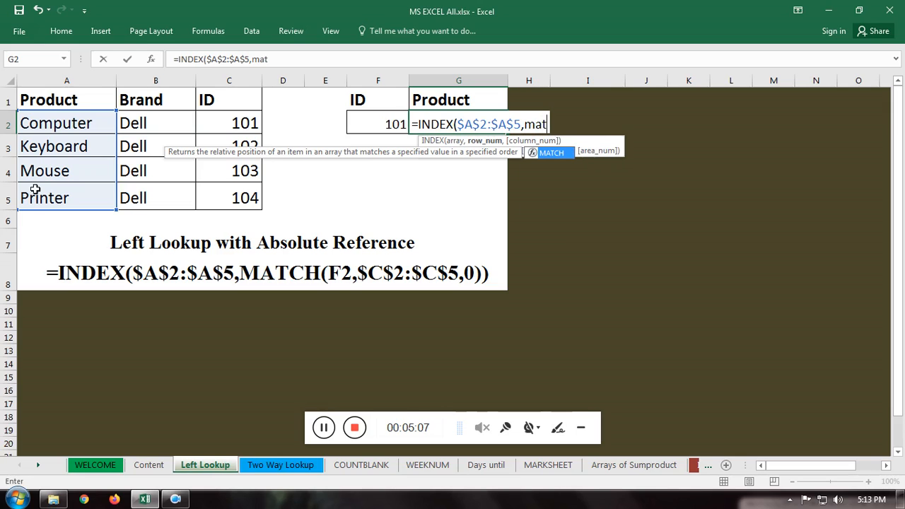
key(Tab)
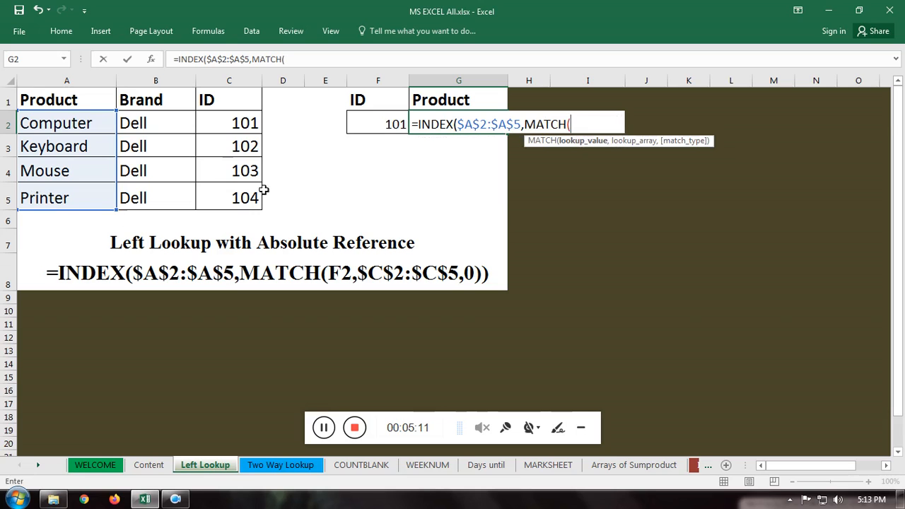
click(380, 125)
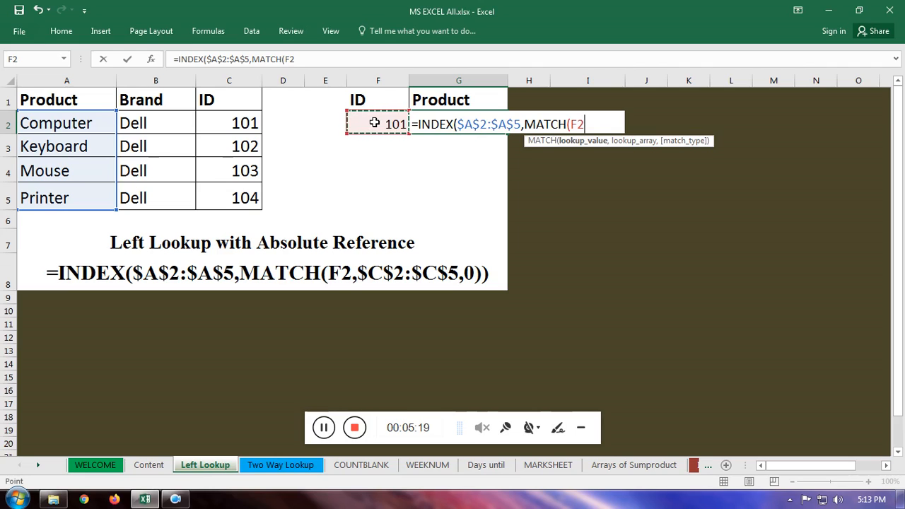
text(,)
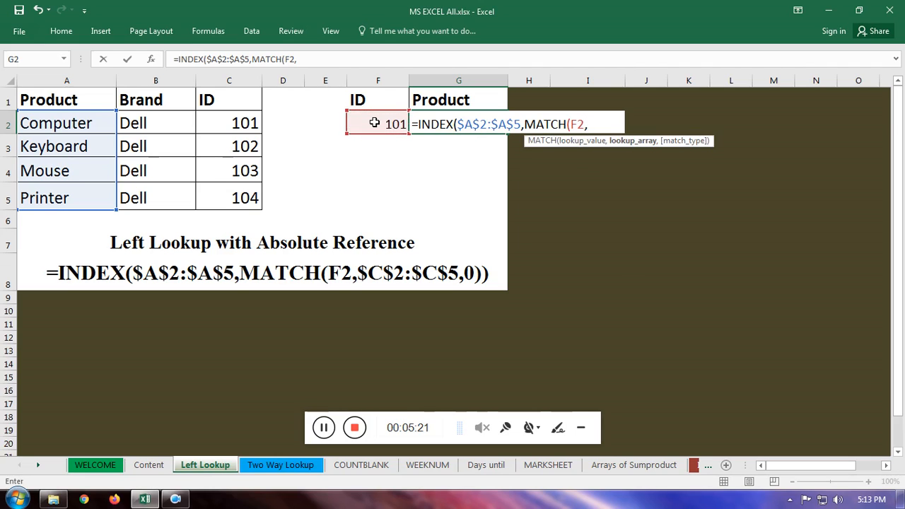
click(243, 124)
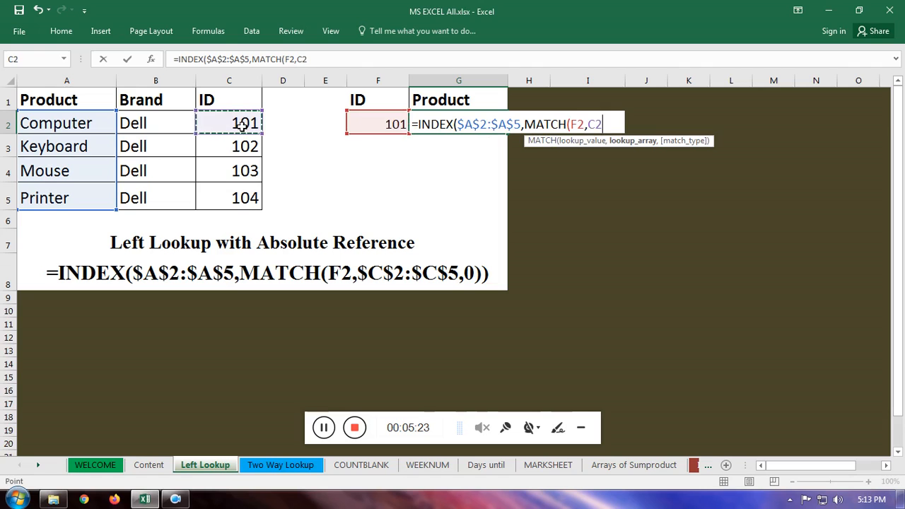
drag(242, 124, 247, 196)
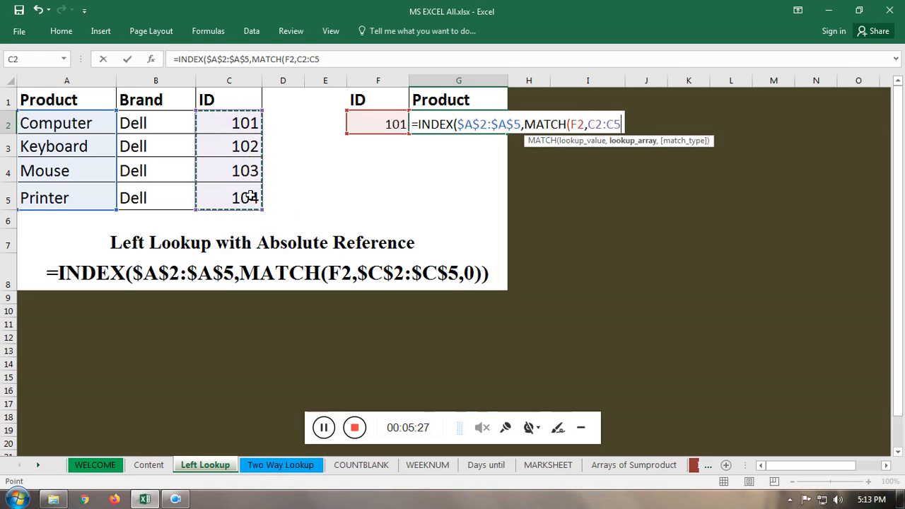
key(F4)
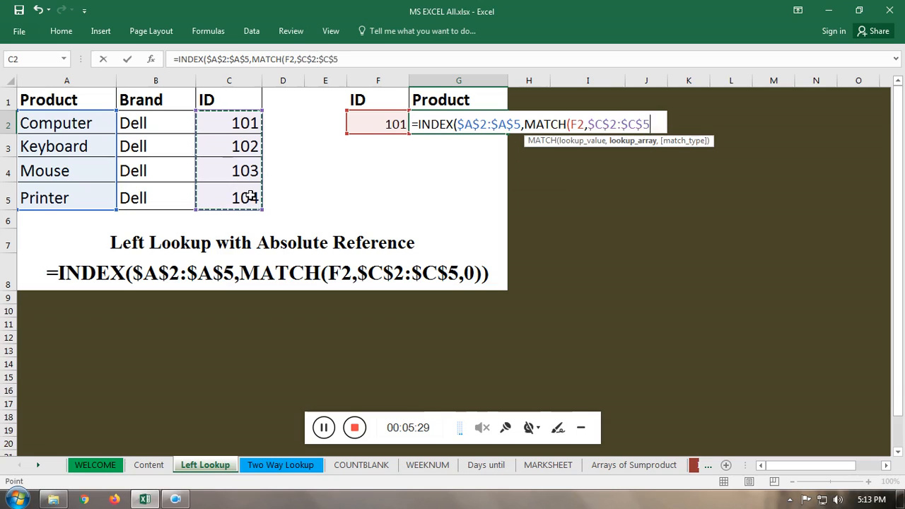
text(,0)
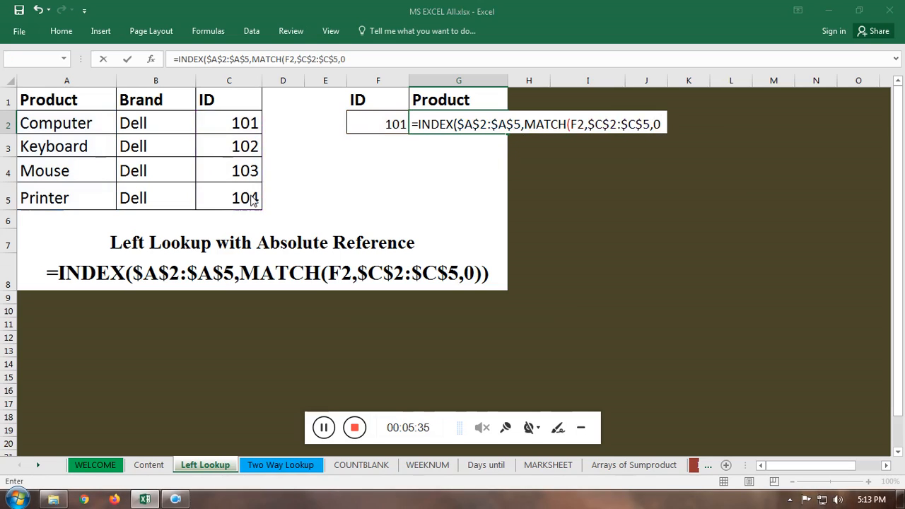
key(Return)
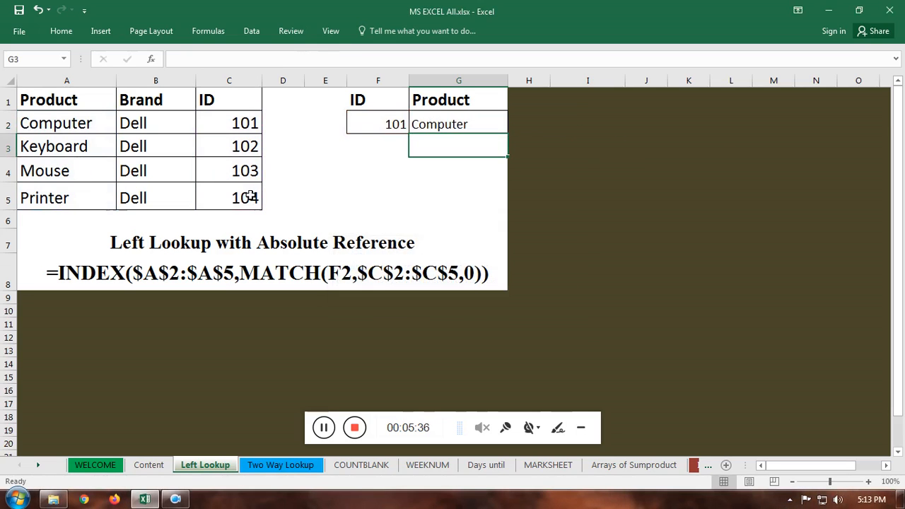
Step: Set the lookup ID in F2 to 103 to test the left lookup formula
click(471, 122)
click(371, 124)
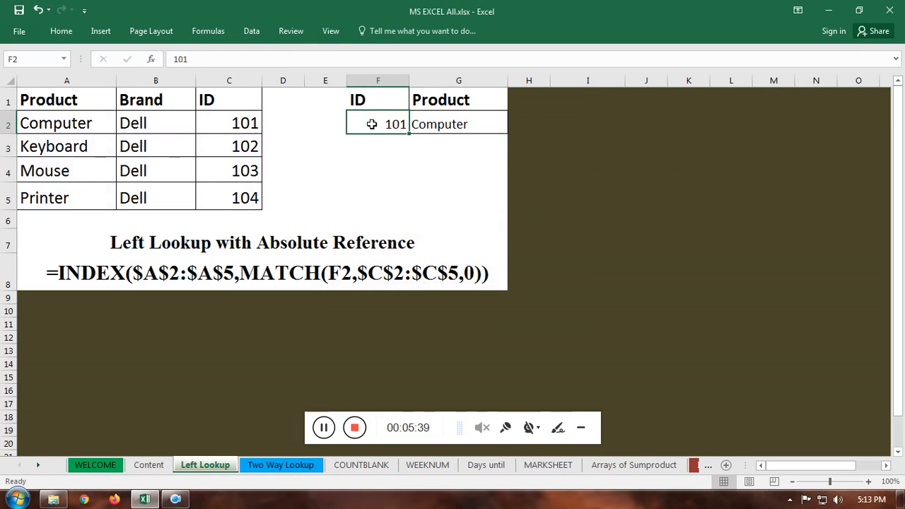
text(103)
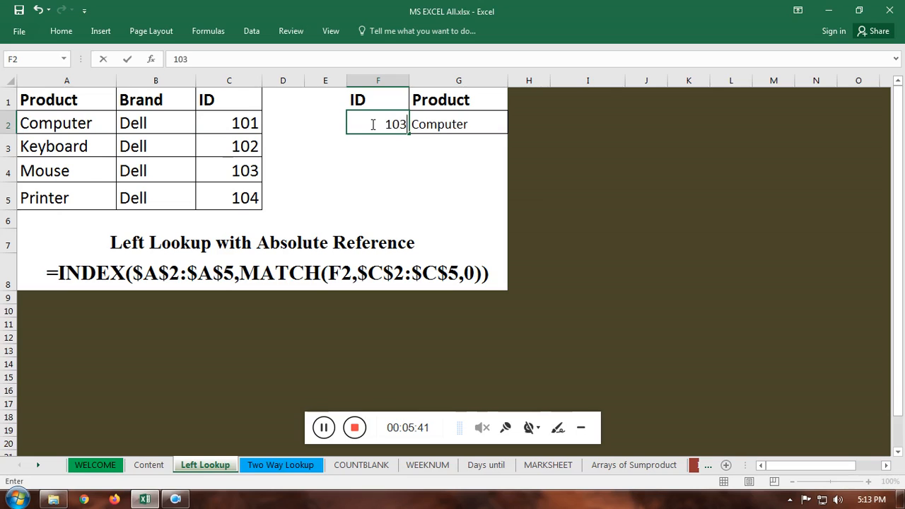
key(Return)
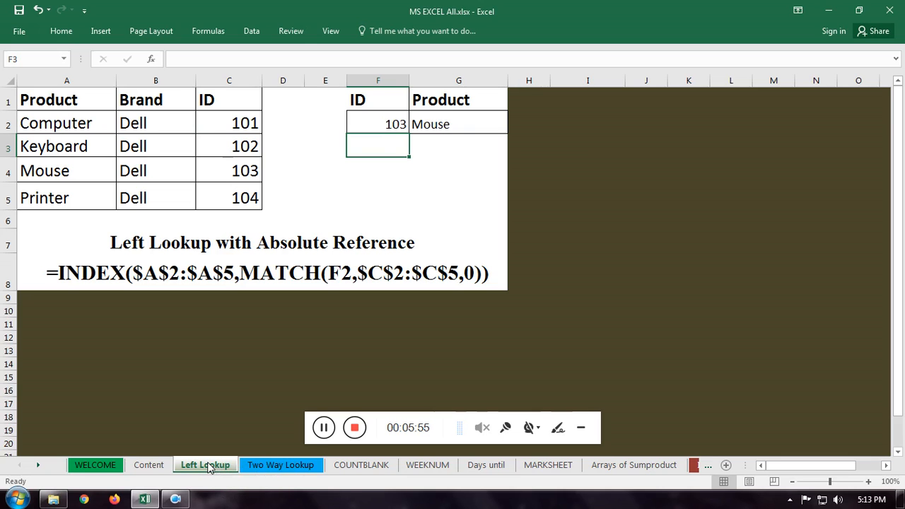
Step: Switch to the Two Way Lookup sheet and clear the duplicate sales result in G6
click(262, 467)
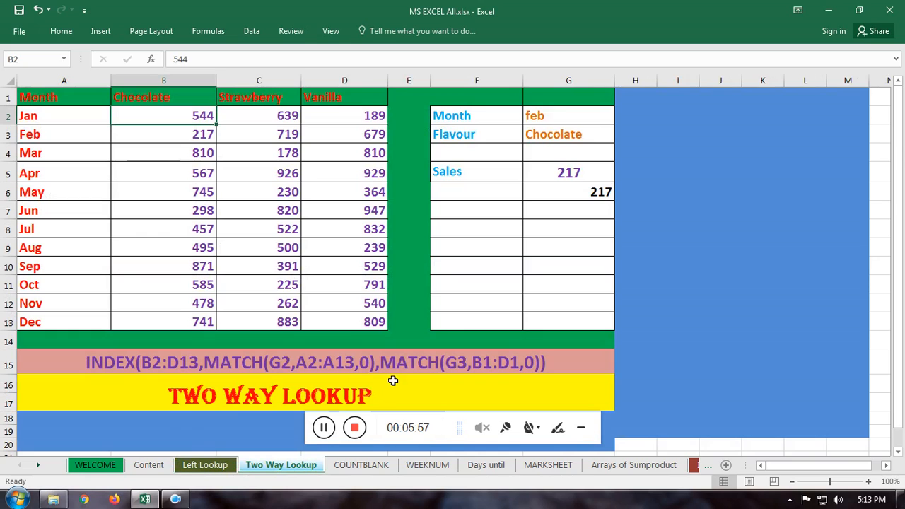
click(584, 198)
key(Delete)
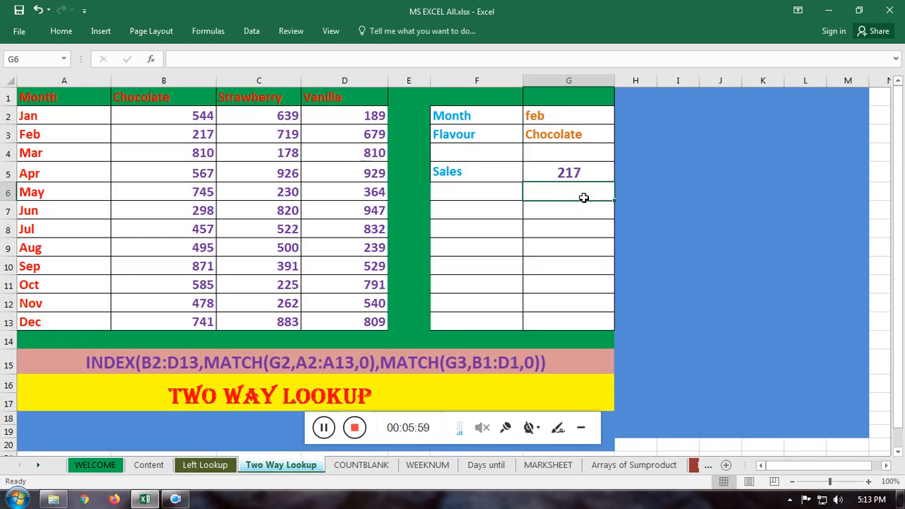
Step: Examine the sales data in B2:D13, flavour headers B1:D1, months A2:A13, lookup cells G2:G3 and the Sales result in G5 against B3
click(150, 119)
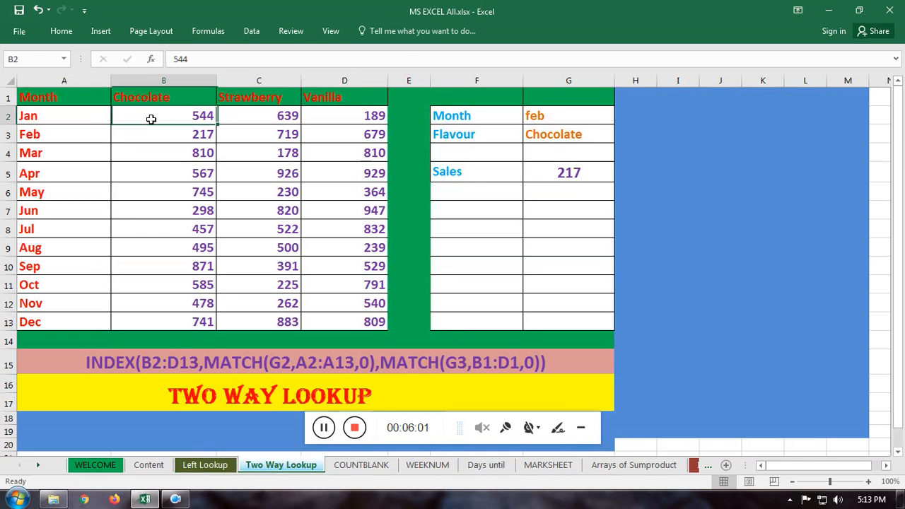
drag(151, 119, 354, 322)
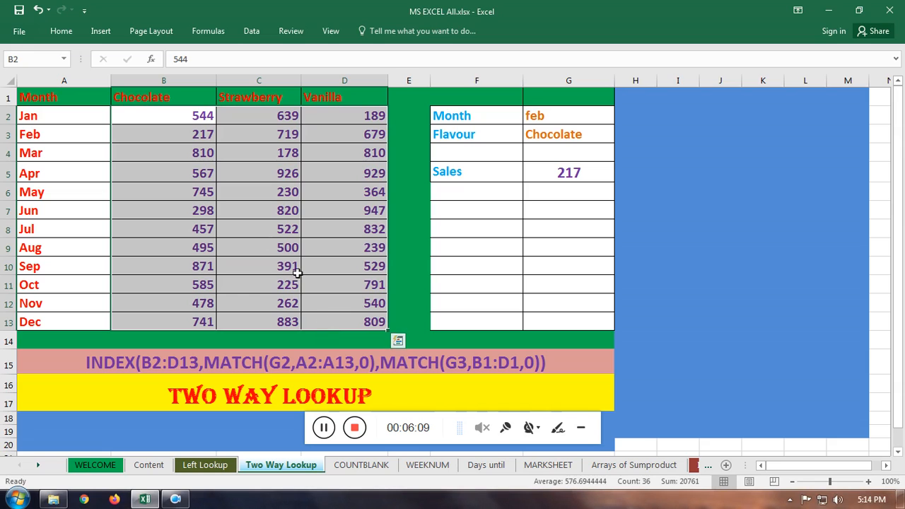
click(156, 97)
click(271, 95)
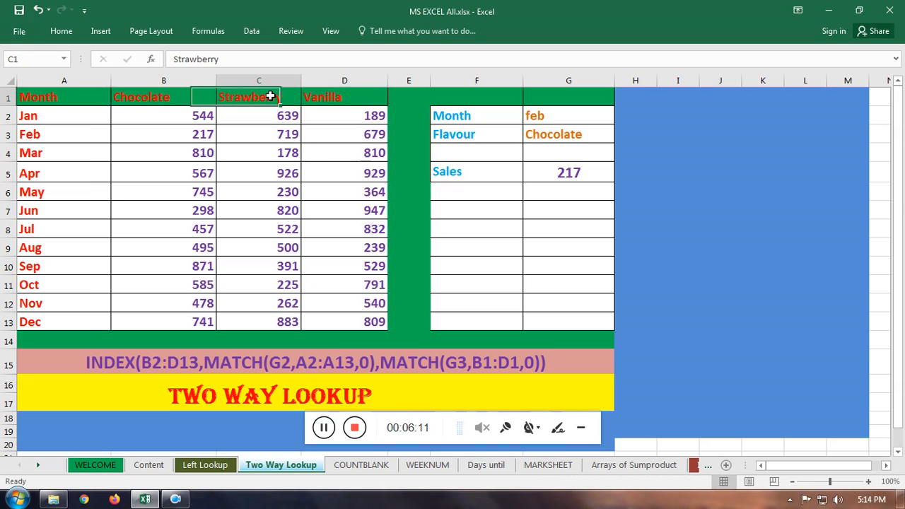
click(324, 97)
drag(183, 97, 318, 96)
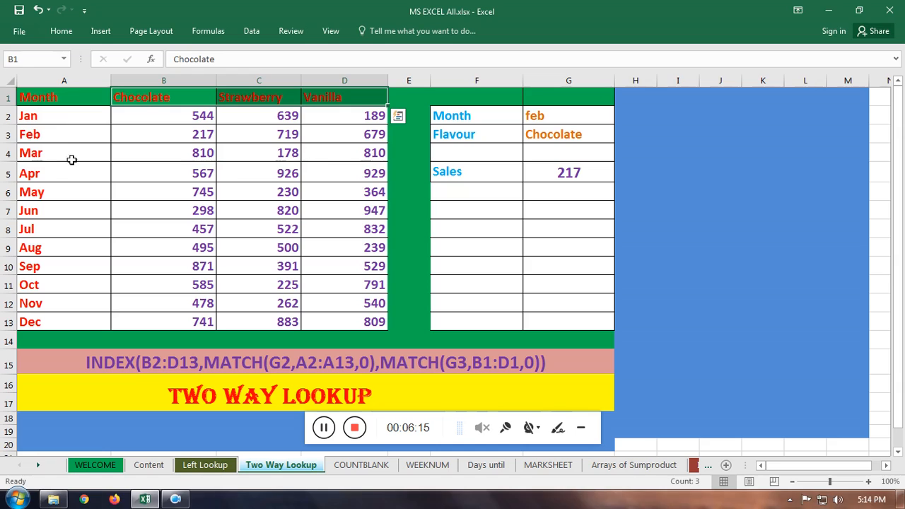
click(62, 117)
drag(62, 117, 81, 322)
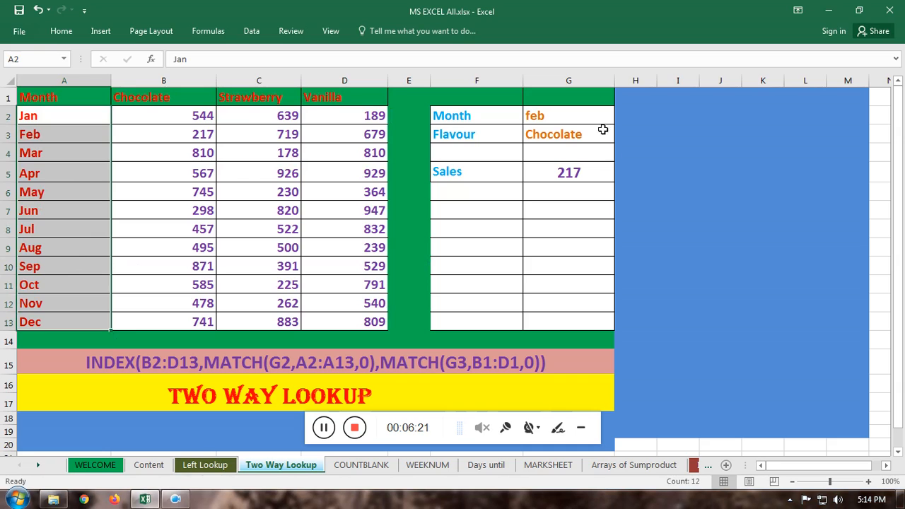
click(554, 118)
click(557, 134)
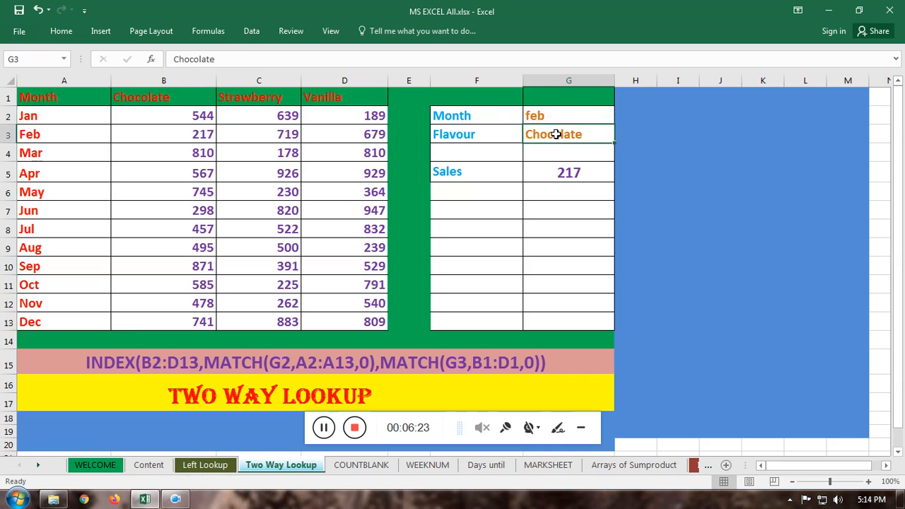
click(565, 172)
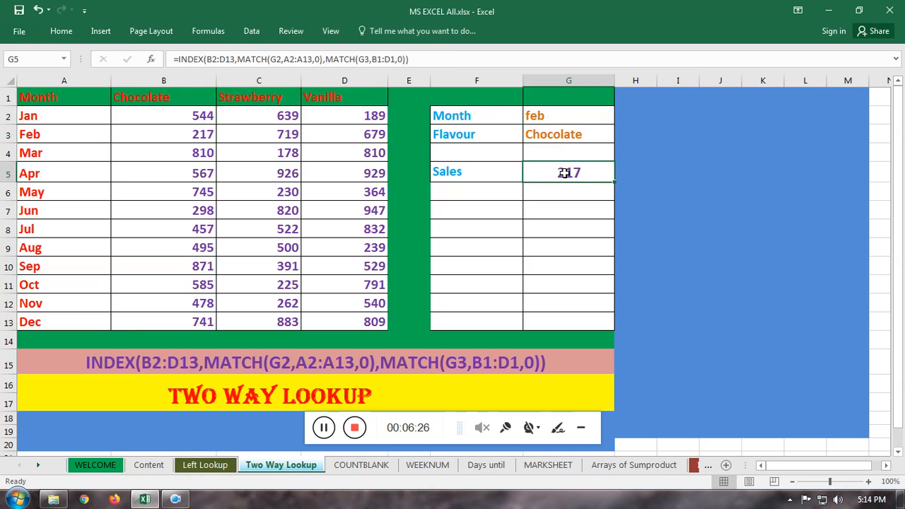
click(187, 134)
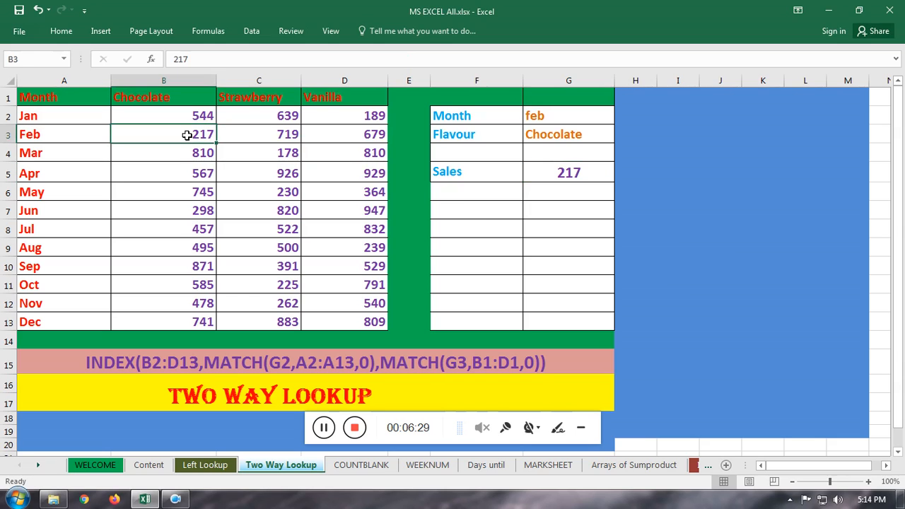
Step: Set the lookup month in G2 to jun and check the Sales result in G5 against the Jun row
click(557, 115)
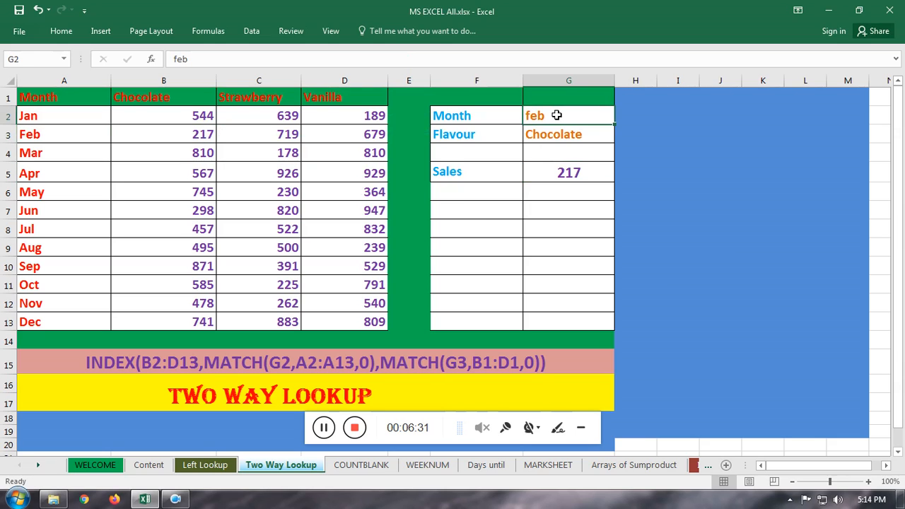
text(jun)
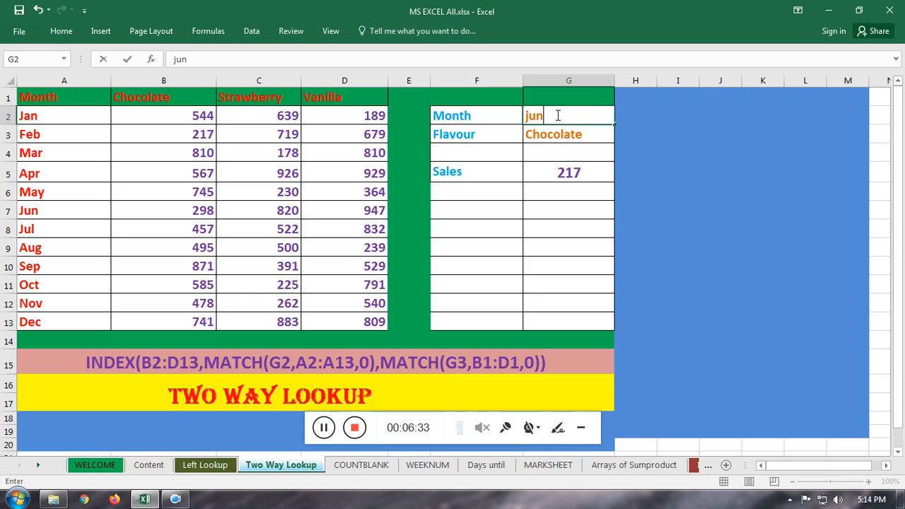
click(28, 211)
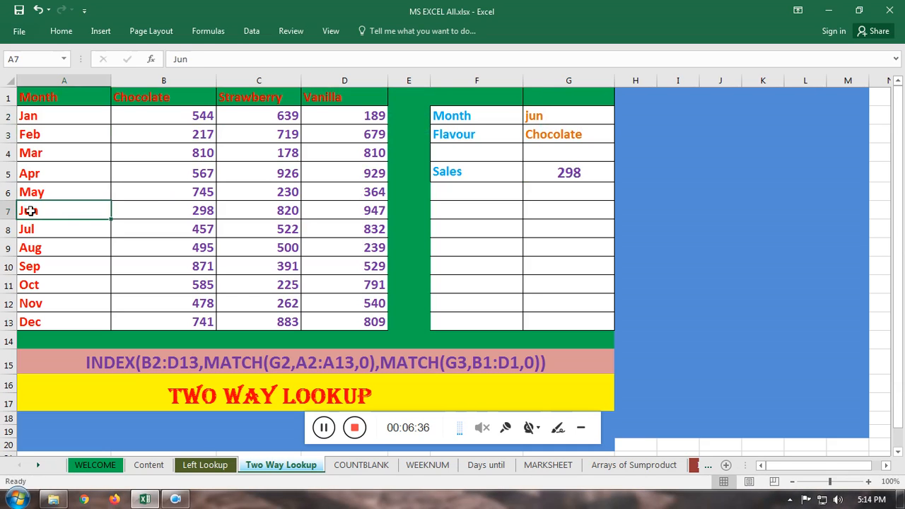
click(575, 173)
Step: Set the lookup month in G2 to dec and the flavour in G3 to vanilla
click(551, 118)
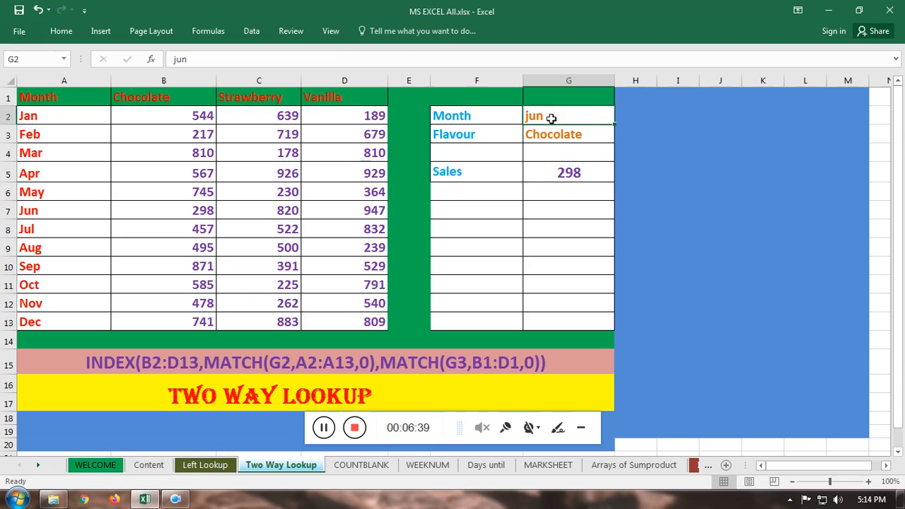
text(de)
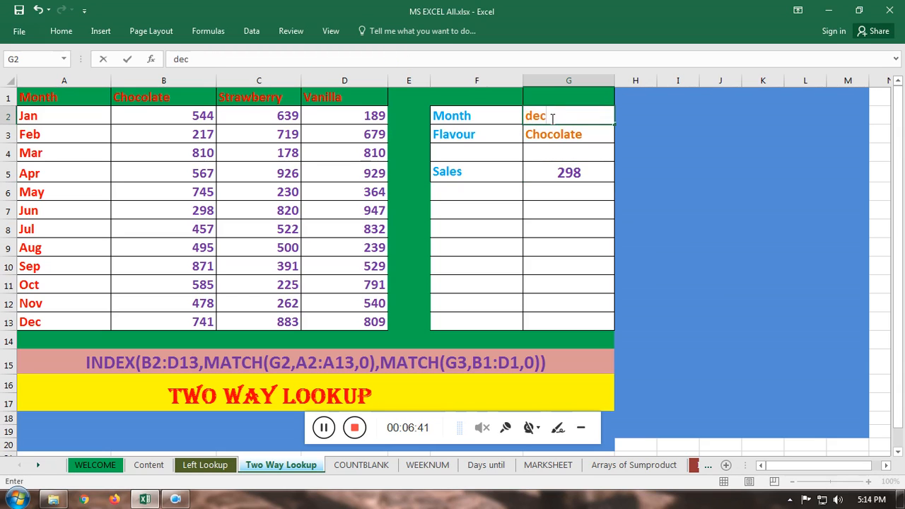
text(c)
key(Return)
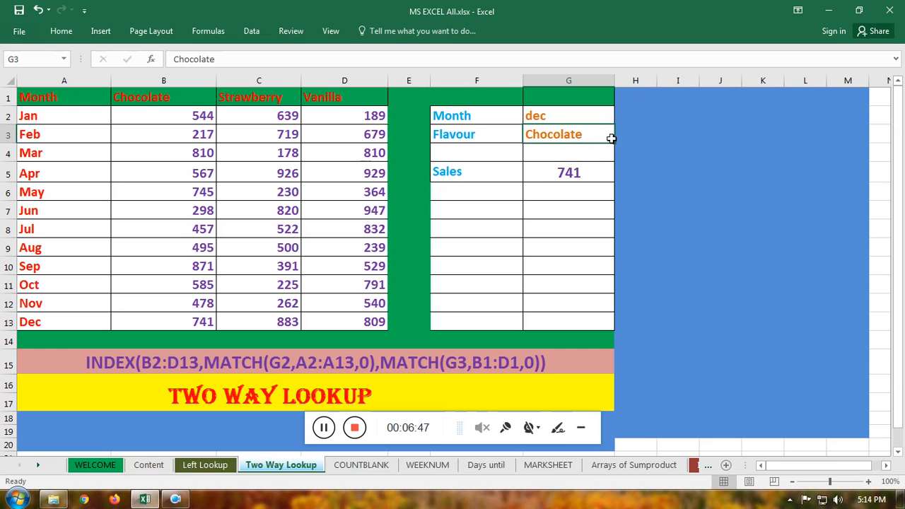
text(v)
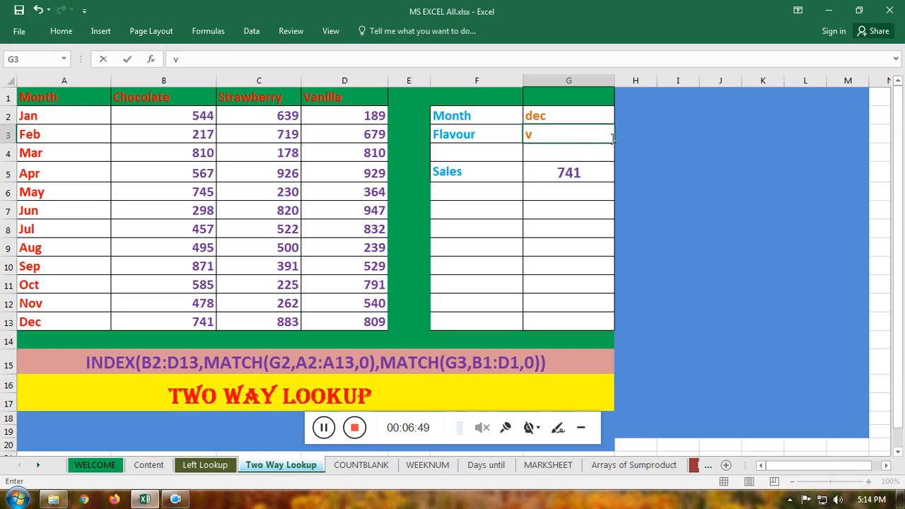
text(anilla)
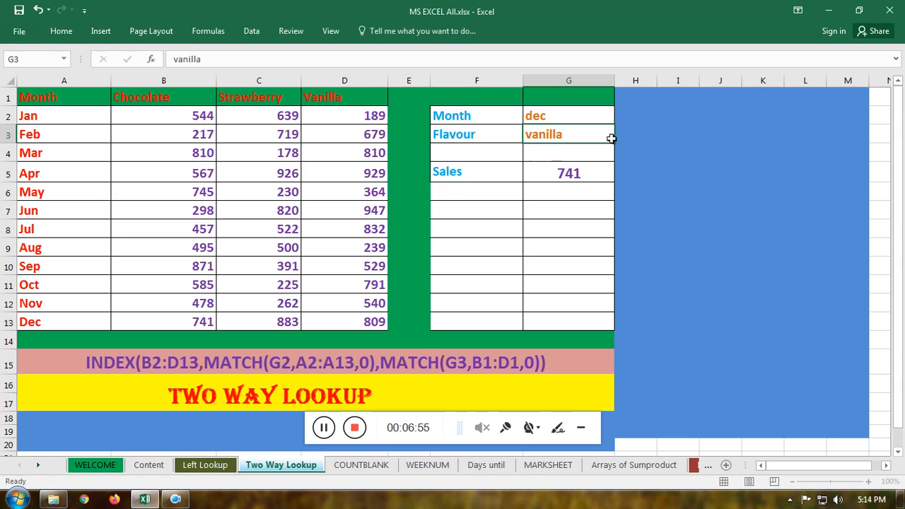
key(Return)
Step: Clear the Sales result in G5 and start an INDEX formula there with B2:D13 as the array
click(586, 173)
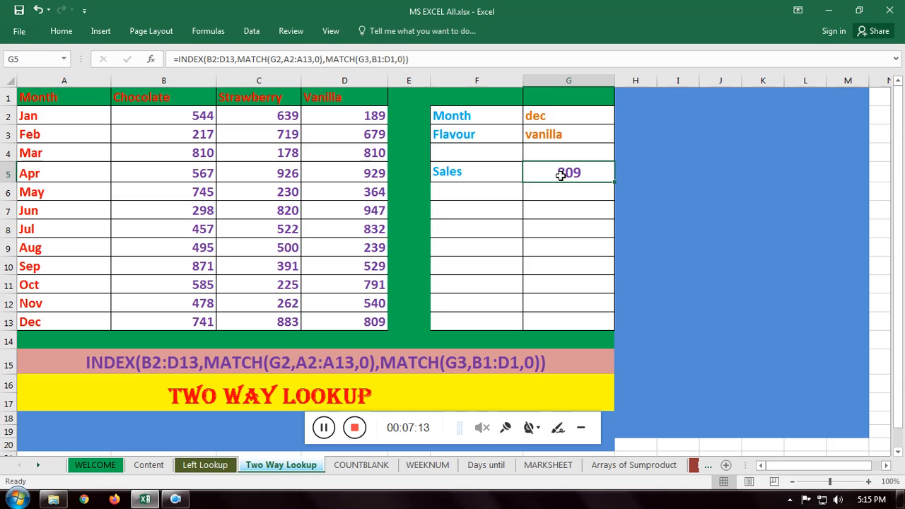
key(Delete)
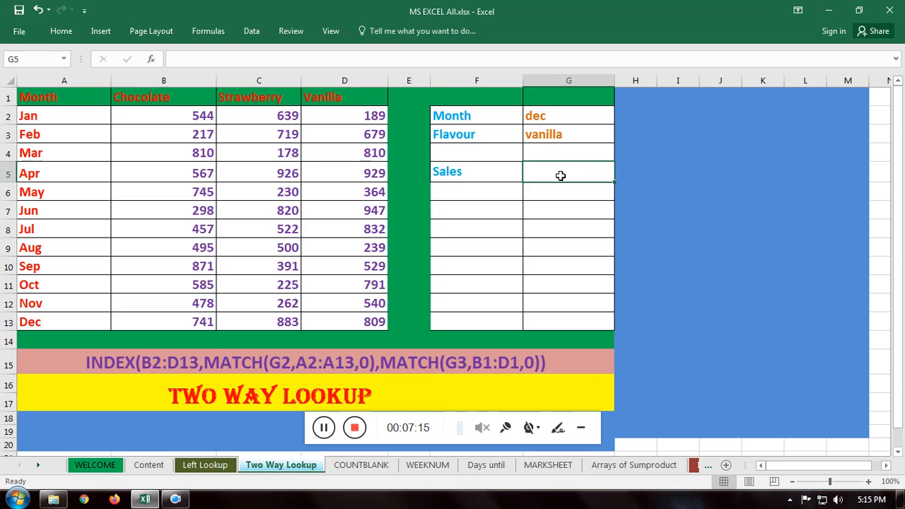
text(=)
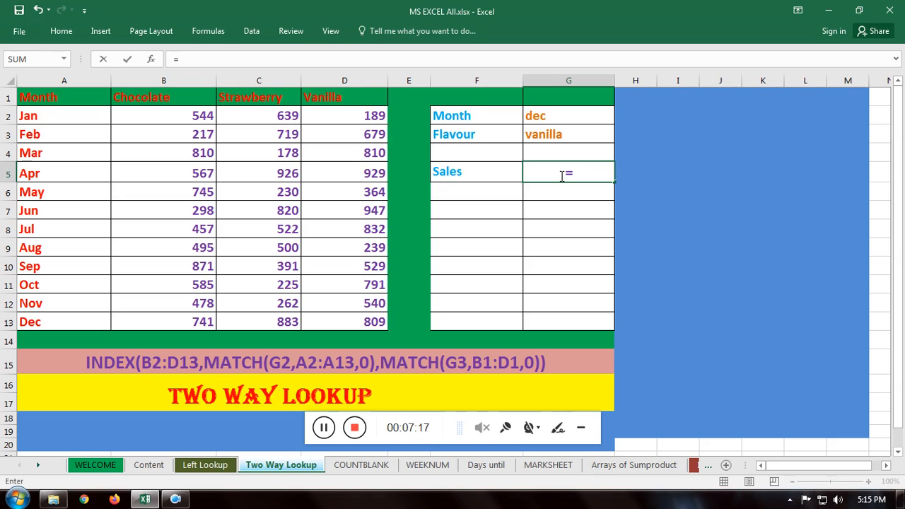
text(ind)
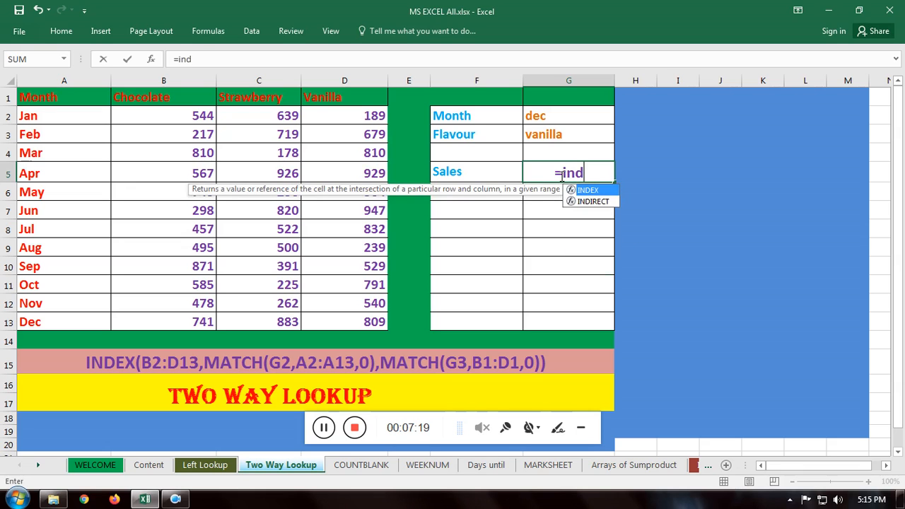
key(Tab)
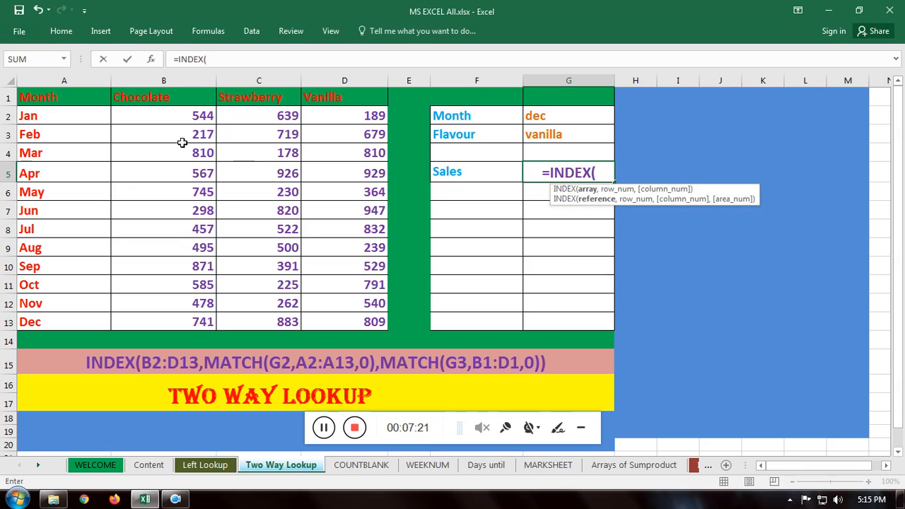
drag(162, 116, 321, 316)
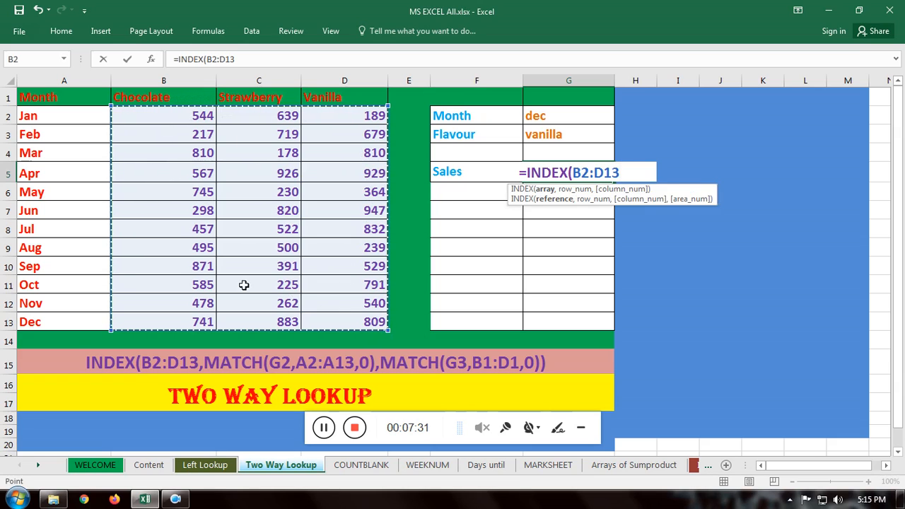
text(,)
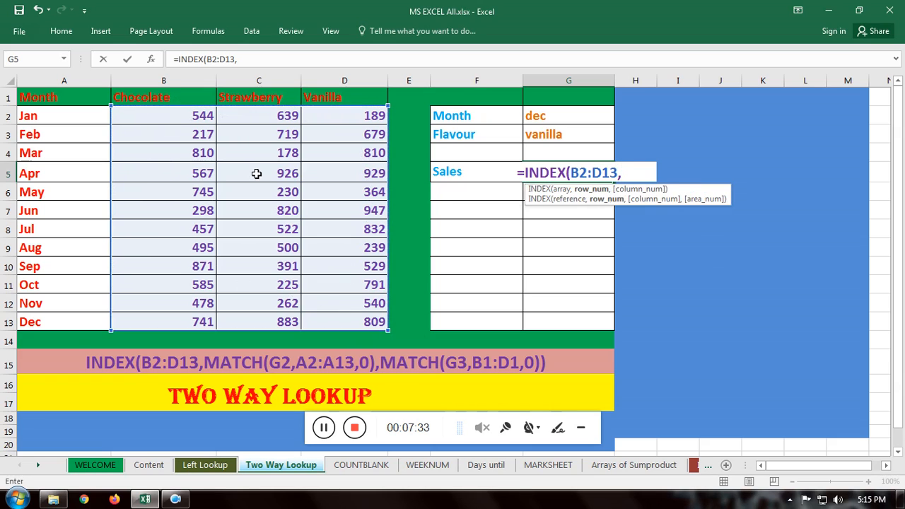
text(mat)
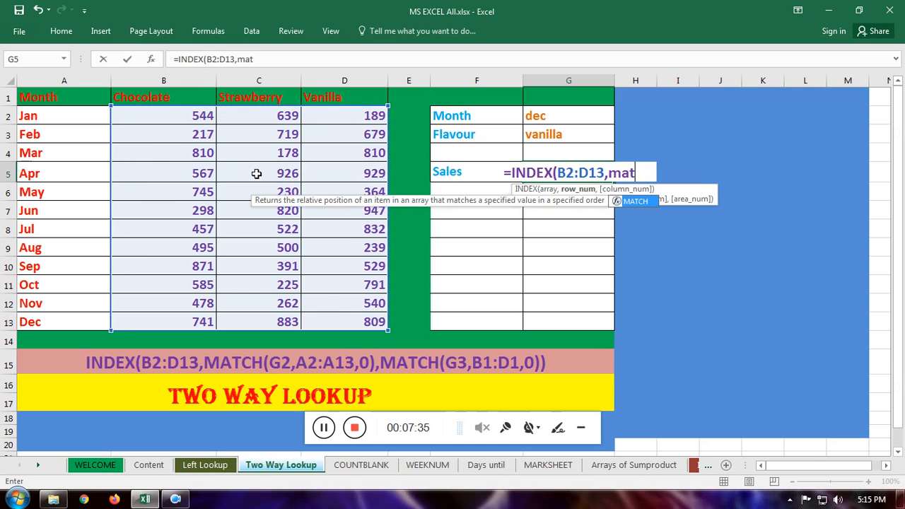
Step: Add MATCH(G2,A2:A13,0) as the row number argument of the INDEX formula in G5
key(Tab)
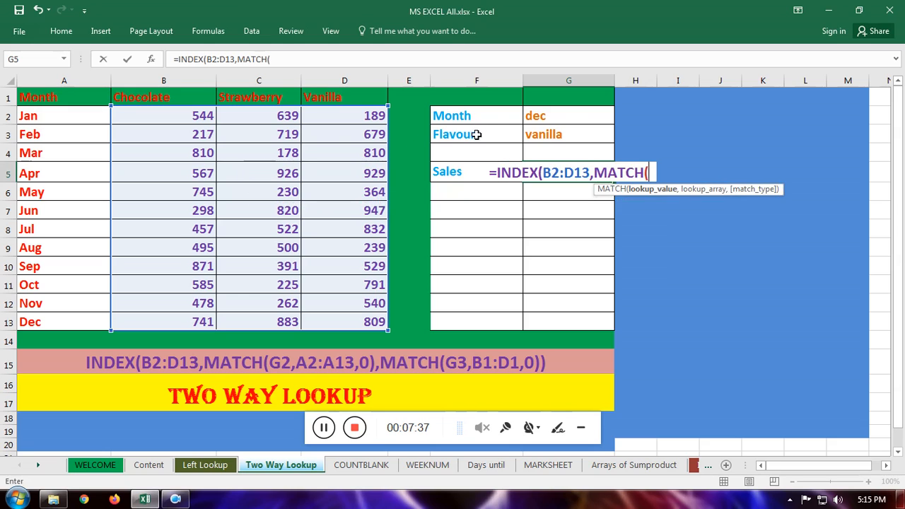
click(568, 118)
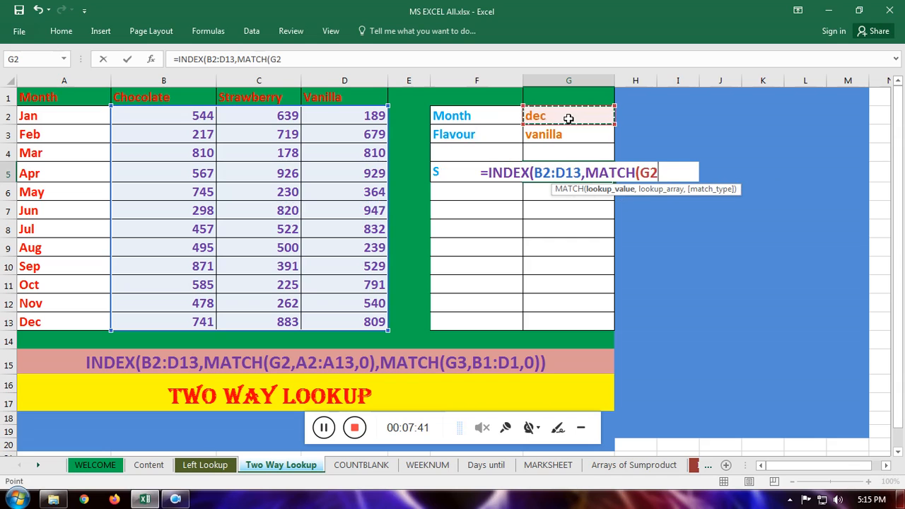
text(,)
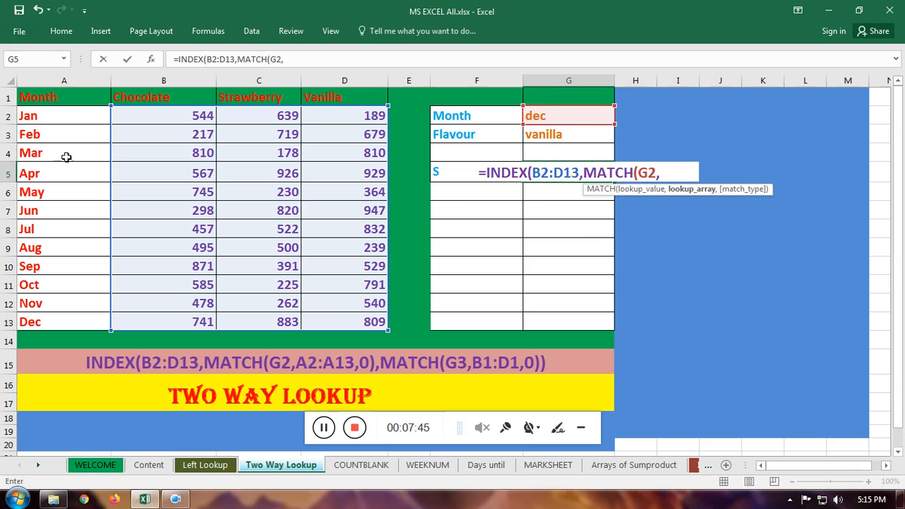
drag(41, 117, 66, 322)
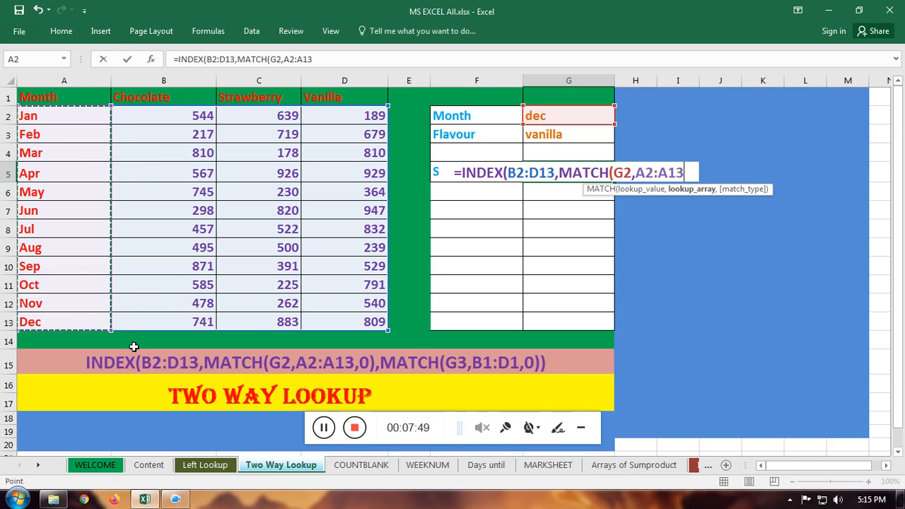
text(,)
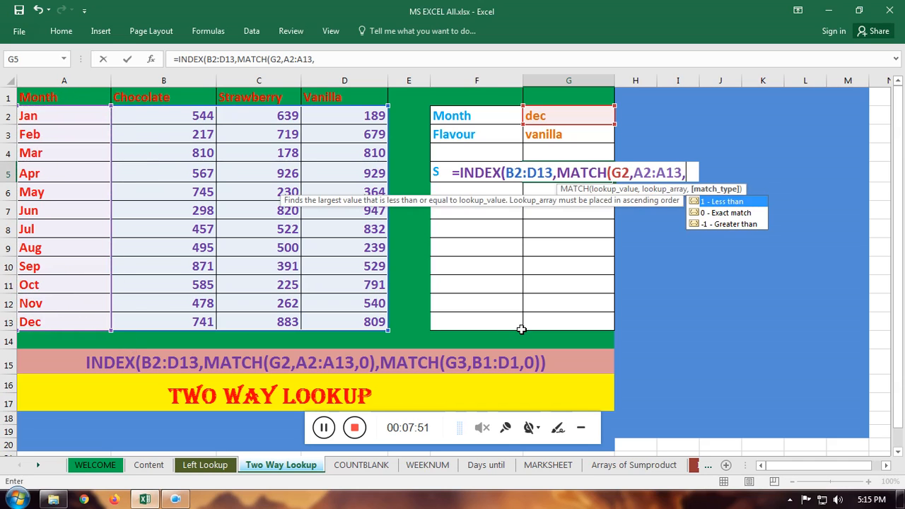
text(0)
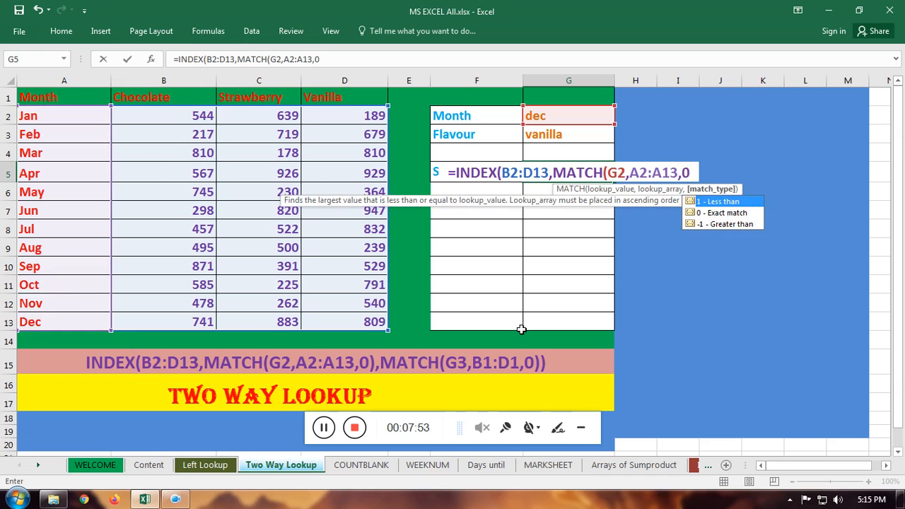
text())
text(,mat)
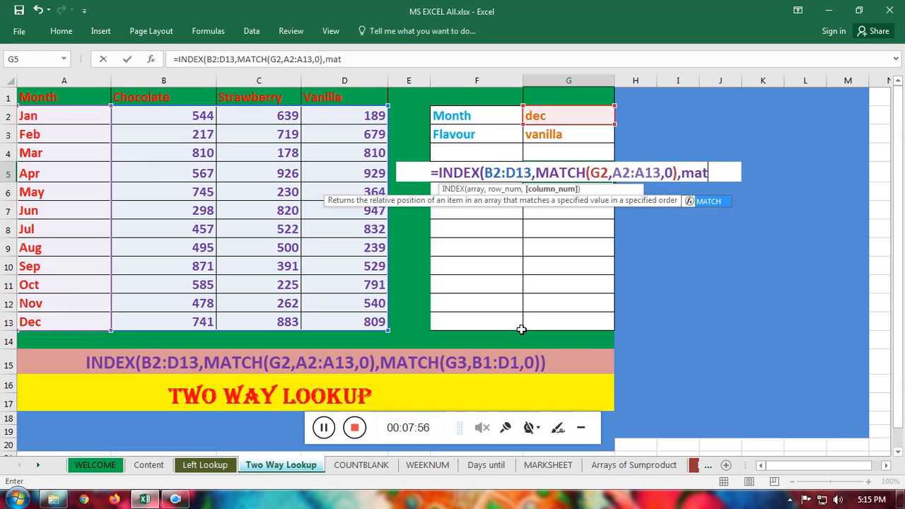
Step: Add MATCH(G3,B1:D1,0) as the column number argument and complete the two-way lookup formula in G5
key(Tab)
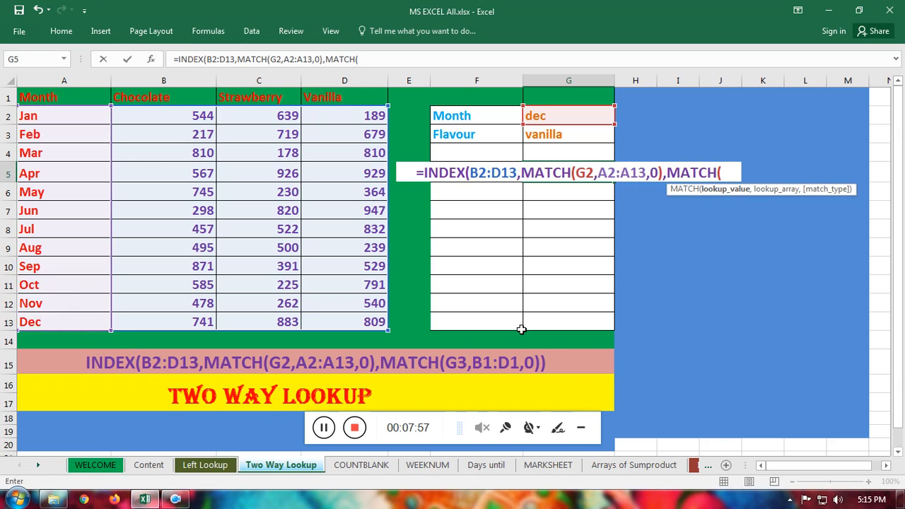
click(557, 138)
text(,)
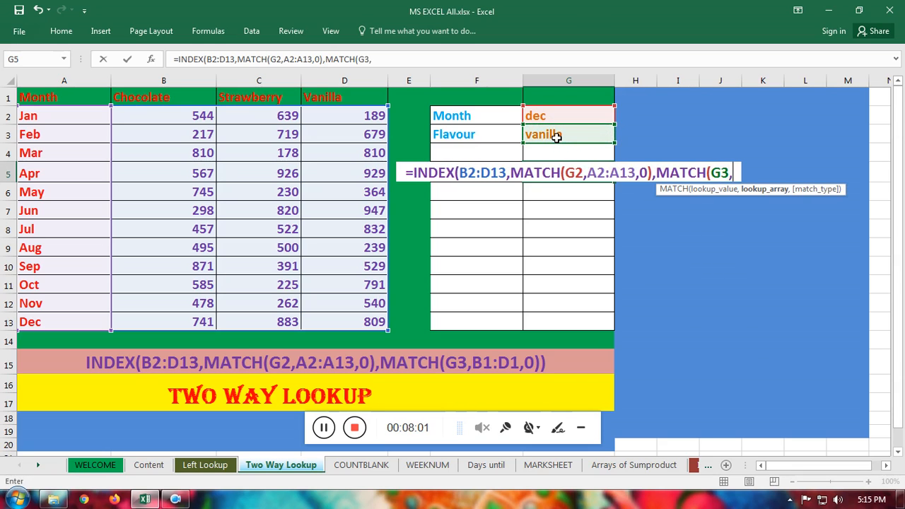
drag(164, 98, 338, 97)
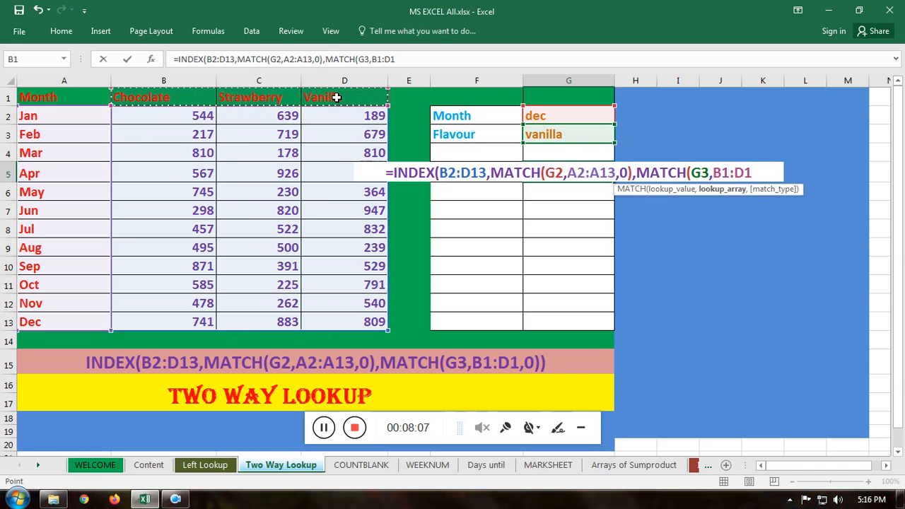
text(,)
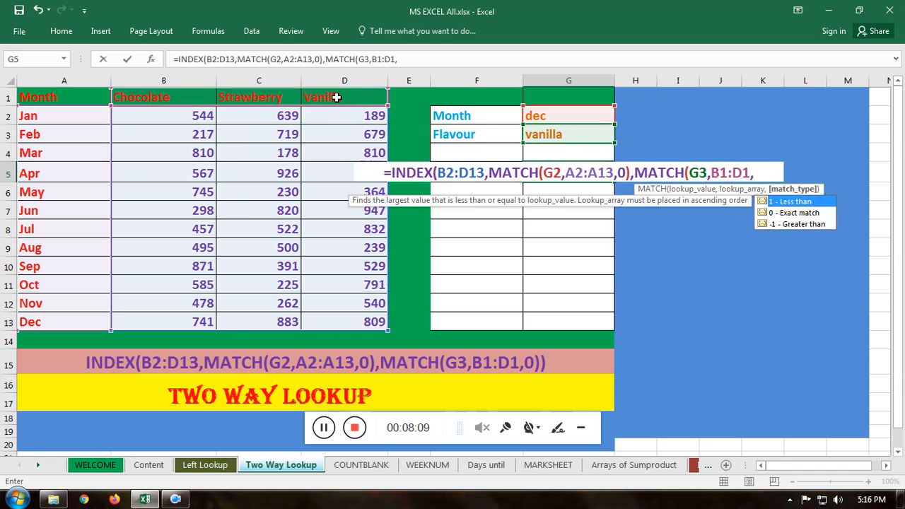
text(0)
key(Return)
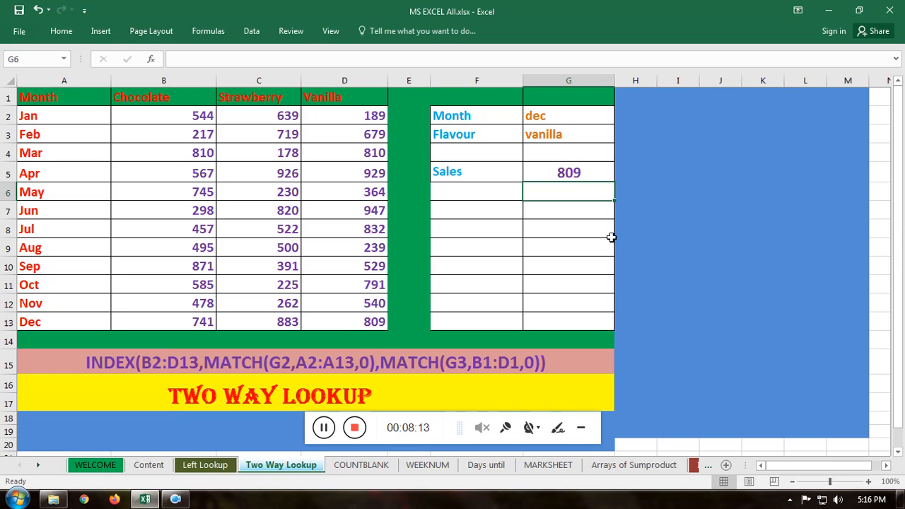
Step: Switch to the COUNTBLANK sheet
click(563, 116)
click(261, 397)
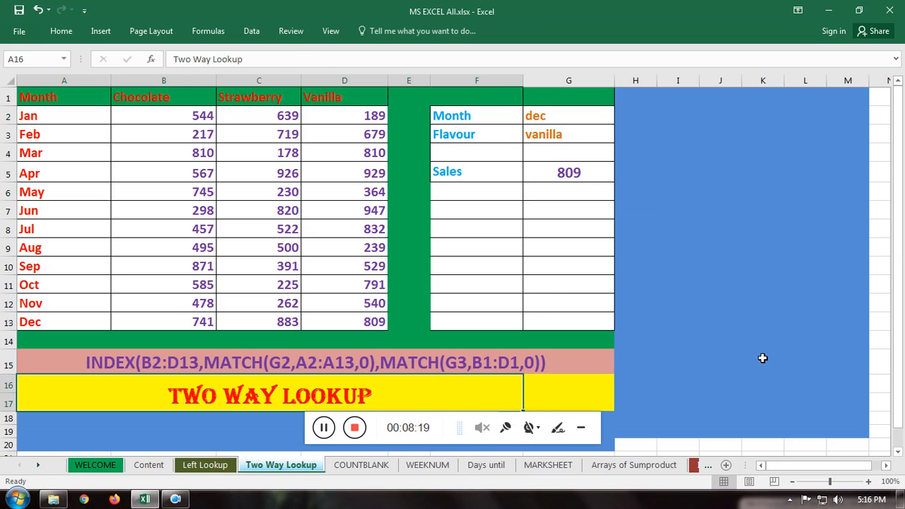
click(361, 467)
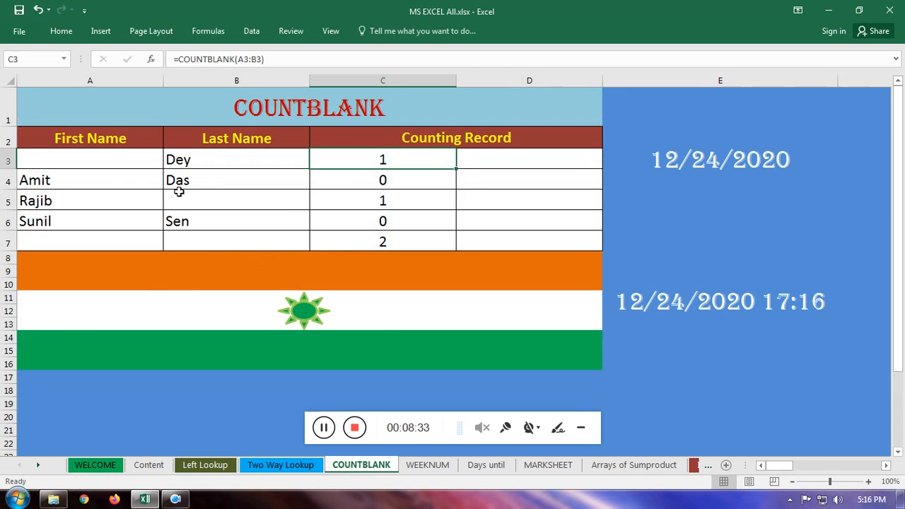
Step: Examine the First Name and Last Name columns, their headers in row 2 and the first record in A3:B3 for blank cells
click(78, 159)
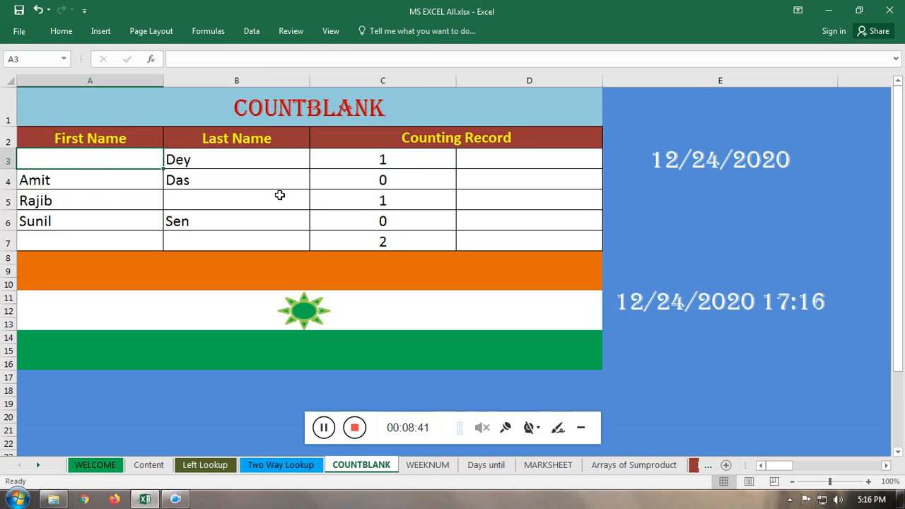
click(198, 161)
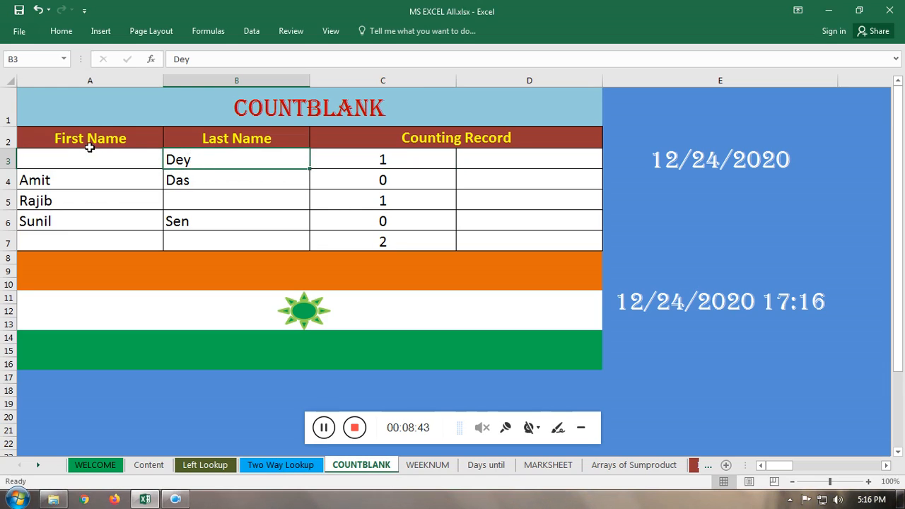
click(63, 138)
click(208, 139)
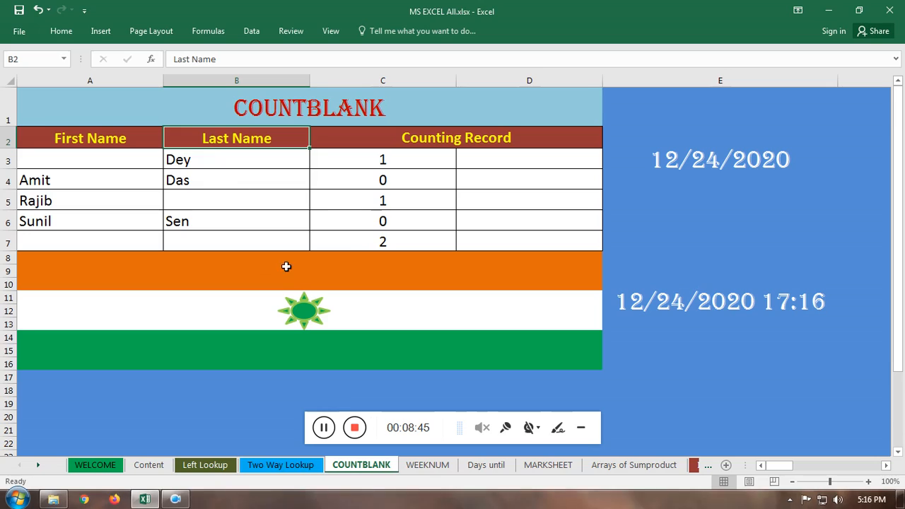
drag(94, 164, 97, 244)
click(83, 162)
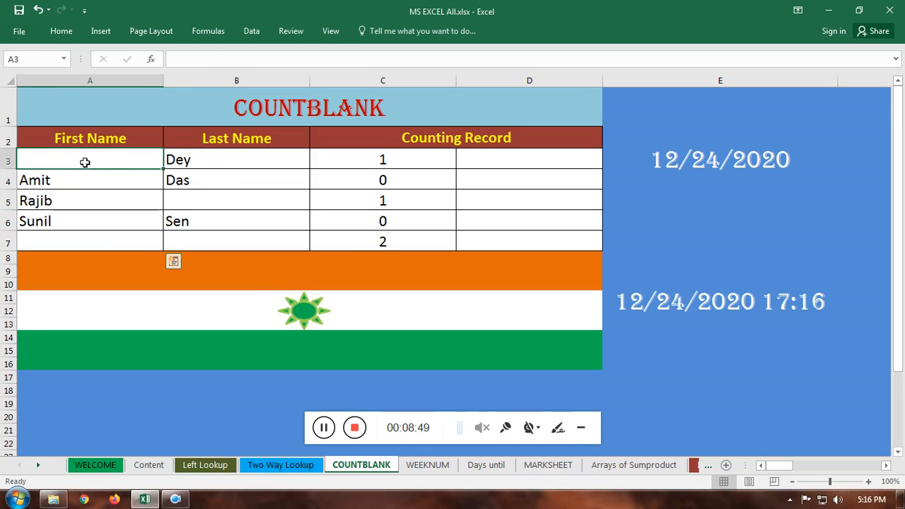
click(200, 194)
click(121, 160)
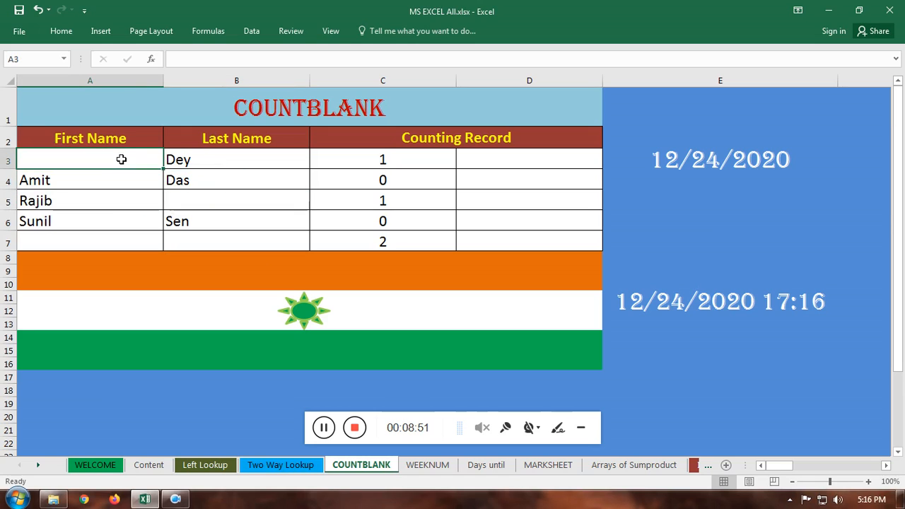
click(212, 162)
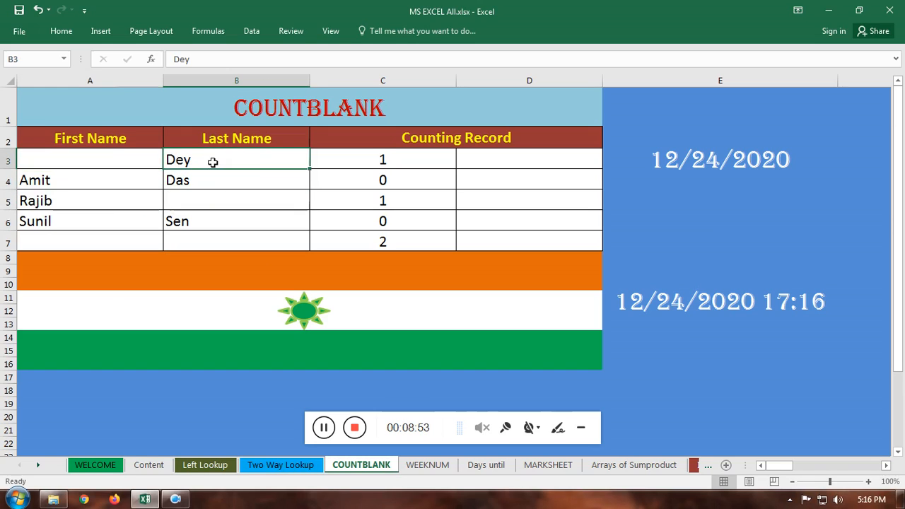
Step: Examine the first and last name cells in A4:B7 row by row for filled and blank entries
click(71, 179)
click(185, 179)
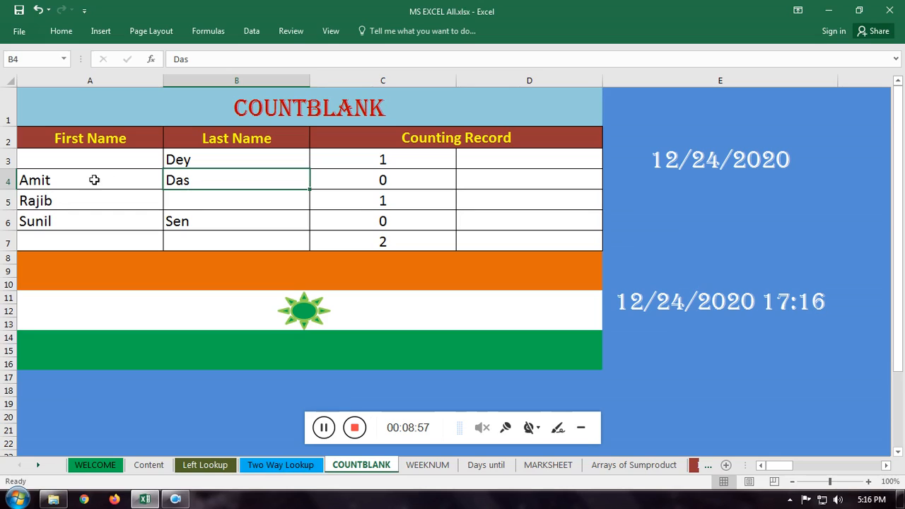
click(57, 201)
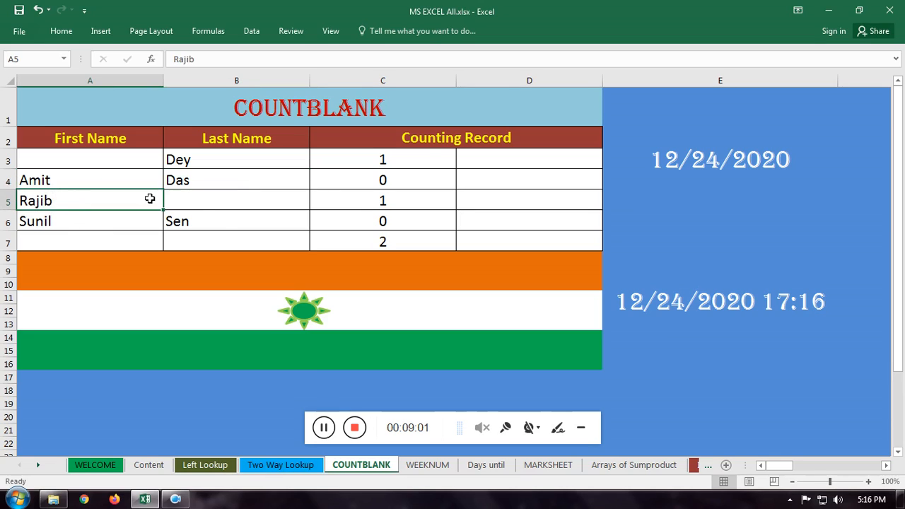
click(198, 201)
click(89, 221)
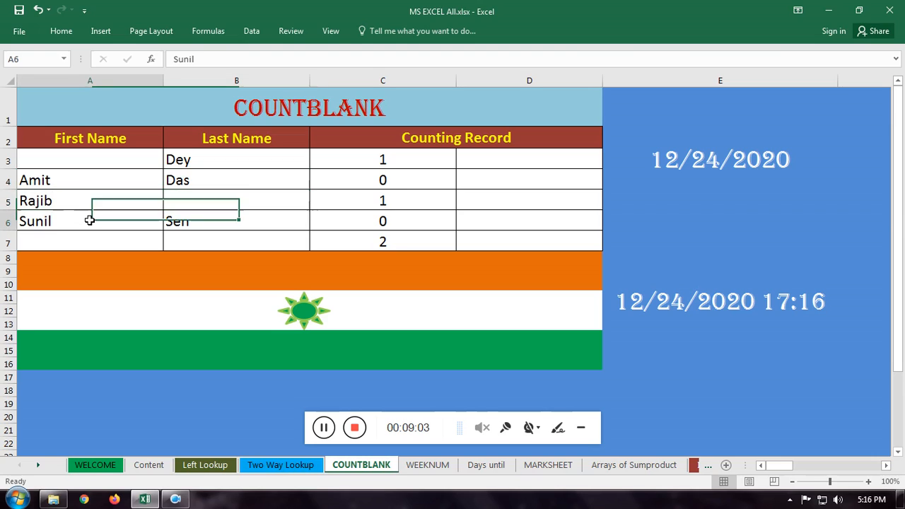
click(201, 223)
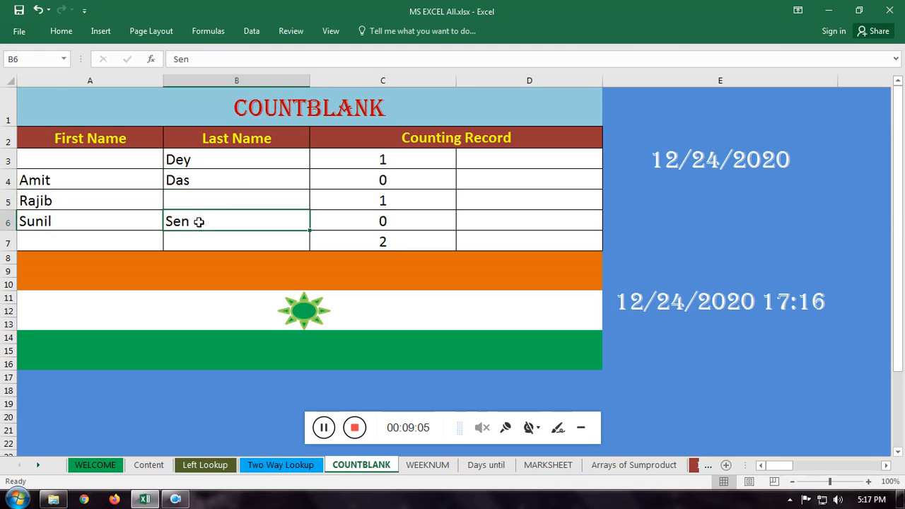
click(93, 239)
click(186, 241)
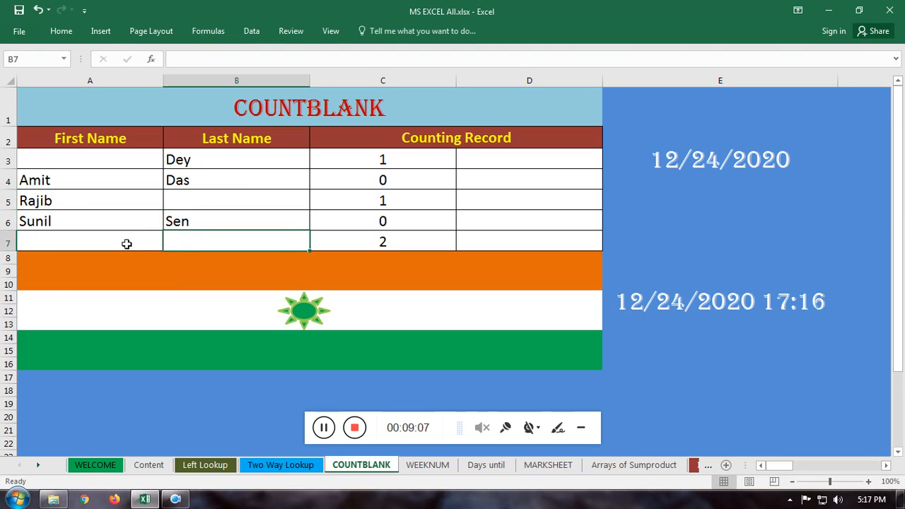
click(126, 244)
click(218, 242)
Step: Check the COUNTBLANK formula in C4 against the first and last name cells A4:B4
click(384, 183)
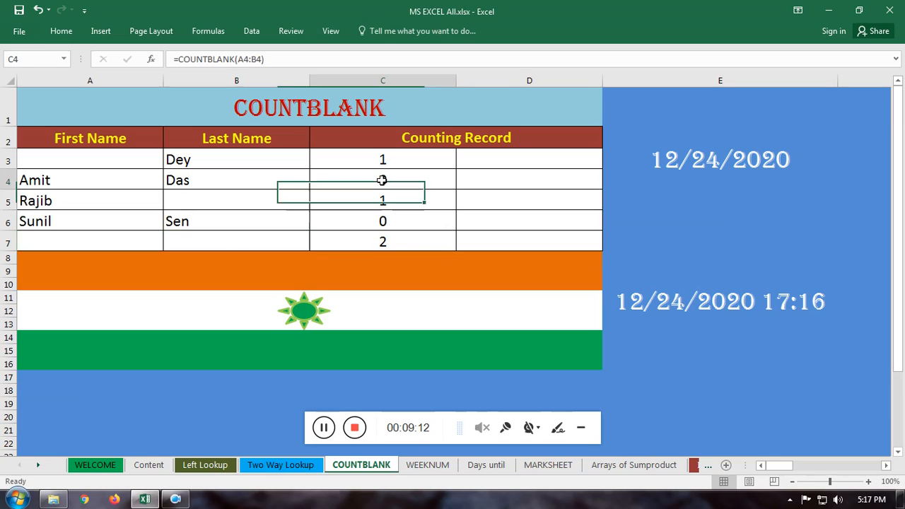
click(198, 179)
click(131, 181)
click(202, 182)
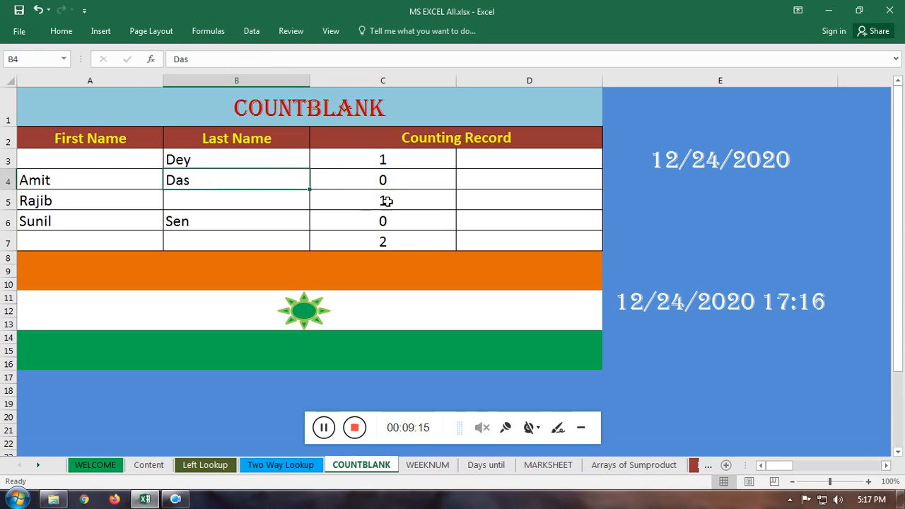
Step: Compare the blank counts in C3 and C7 with the first and last name cells in rows 3 and 7
click(382, 161)
click(106, 162)
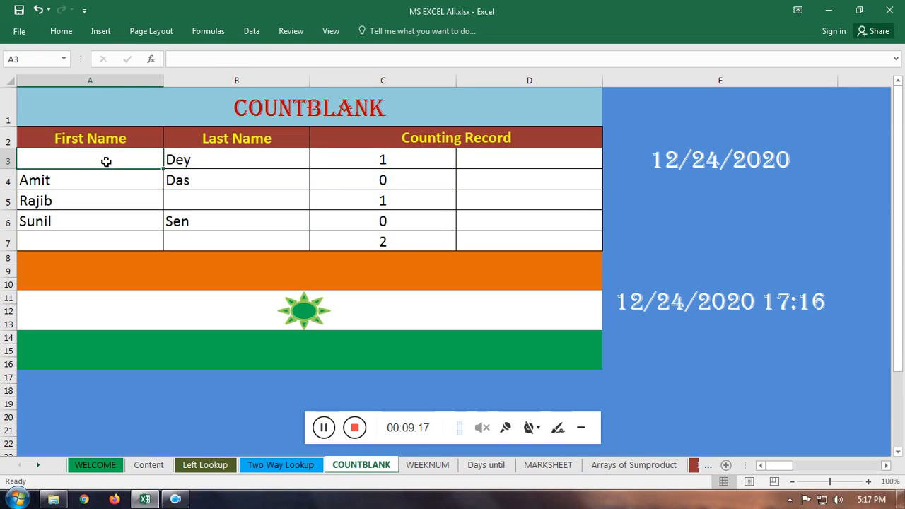
click(389, 243)
click(211, 244)
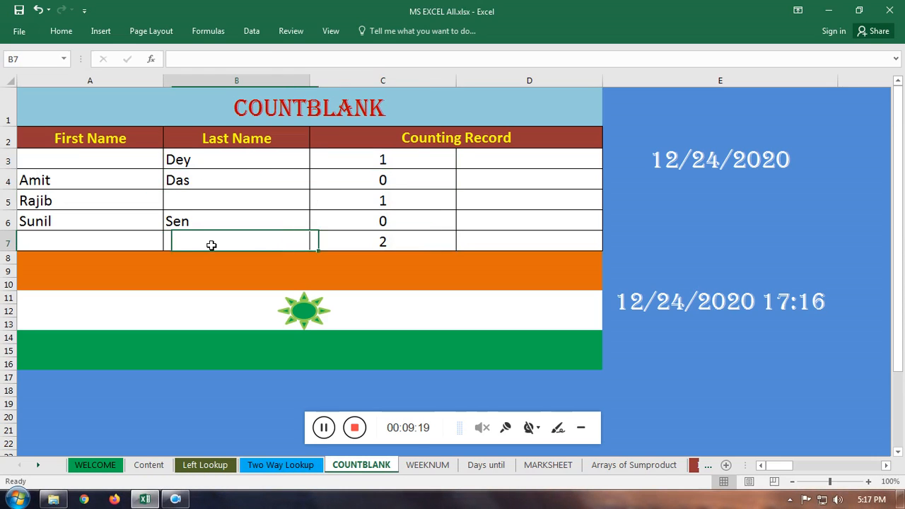
click(145, 242)
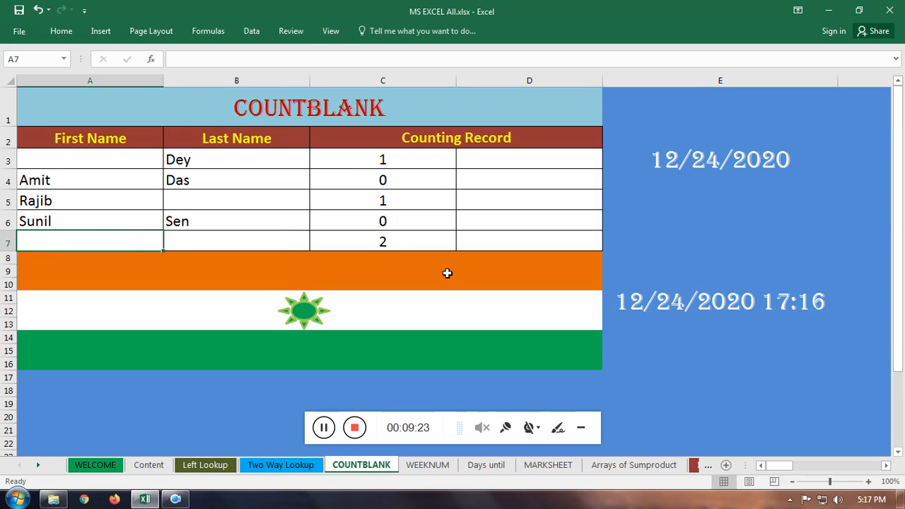
Step: Re-enter the formula =COUNTBLANK(A3:B3) in C3 to count the blank name cells of the first record
click(380, 163)
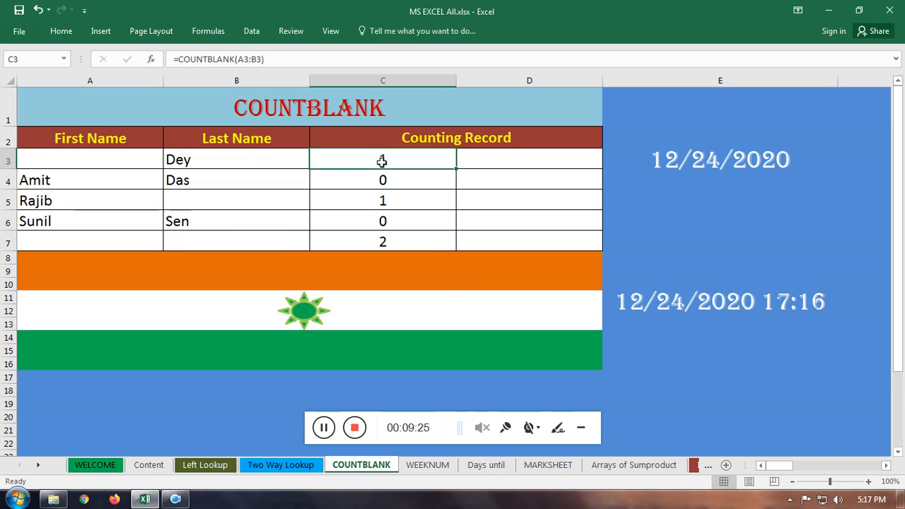
text(=)
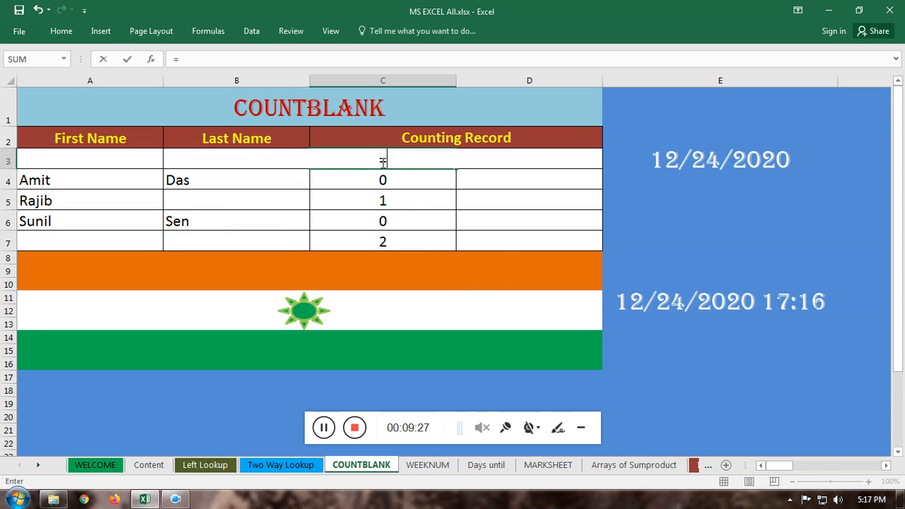
text(count)
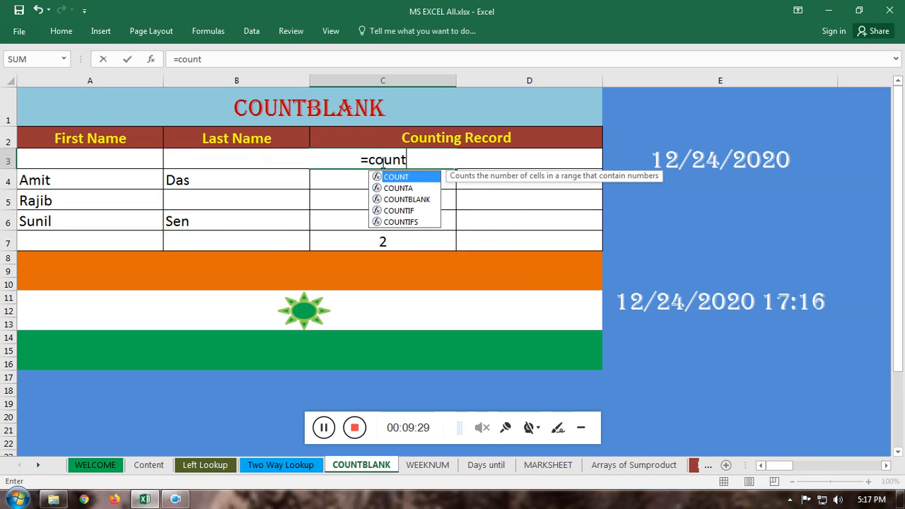
double_click(417, 199)
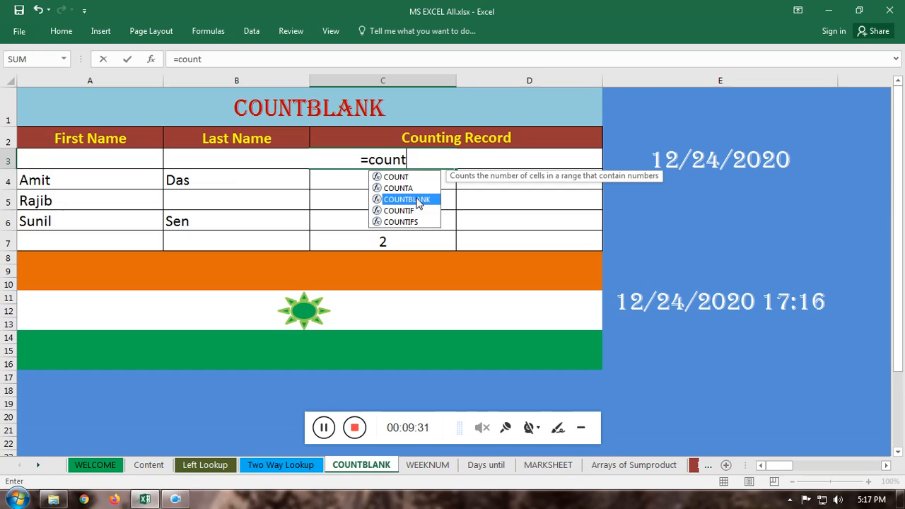
drag(111, 158, 236, 163)
key(Return)
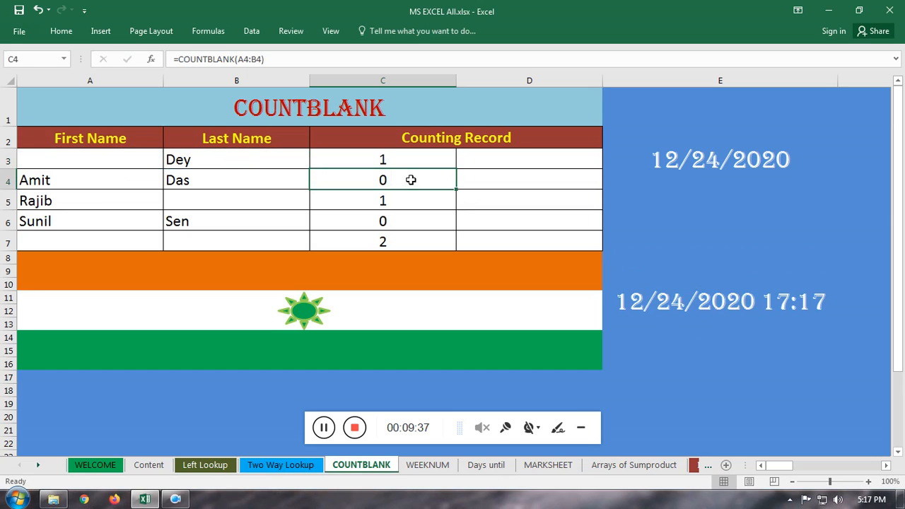
click(401, 164)
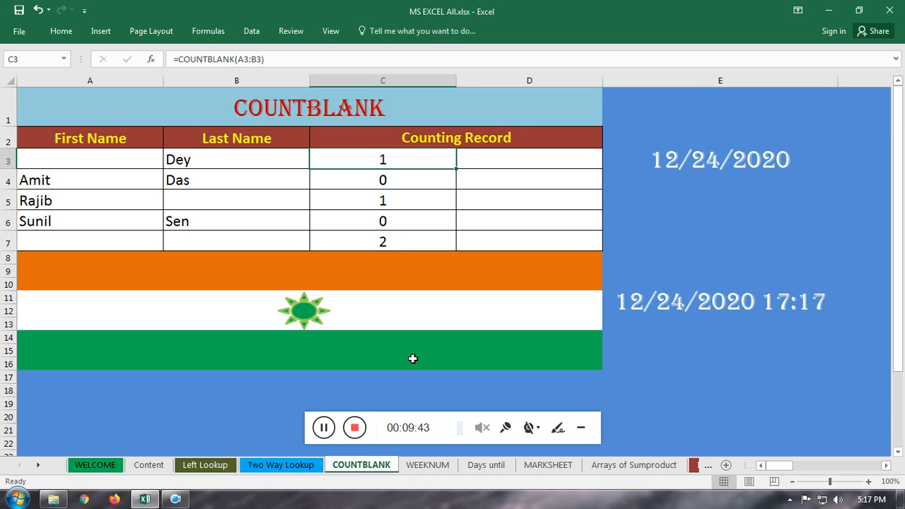
click(324, 430)
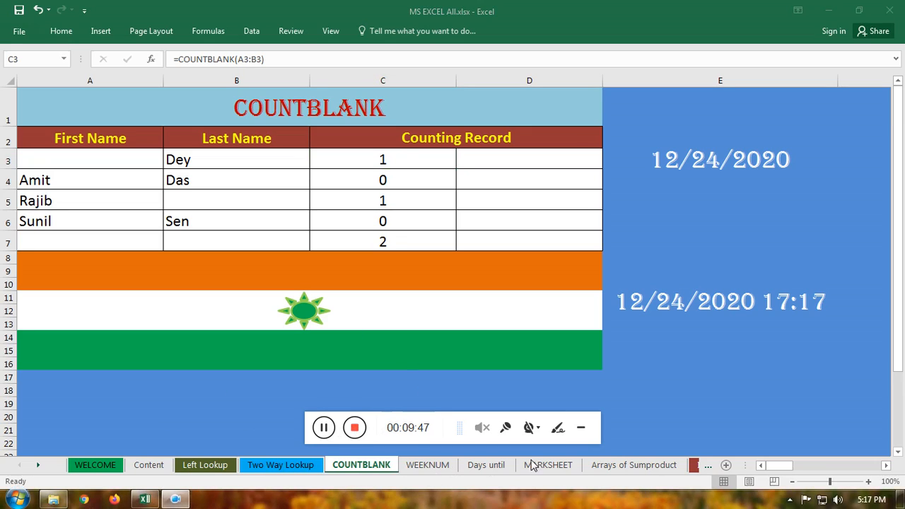
Step: Switch to the WEEKNUM sheet and look through its Date and Week No. columns down to the last row
click(419, 471)
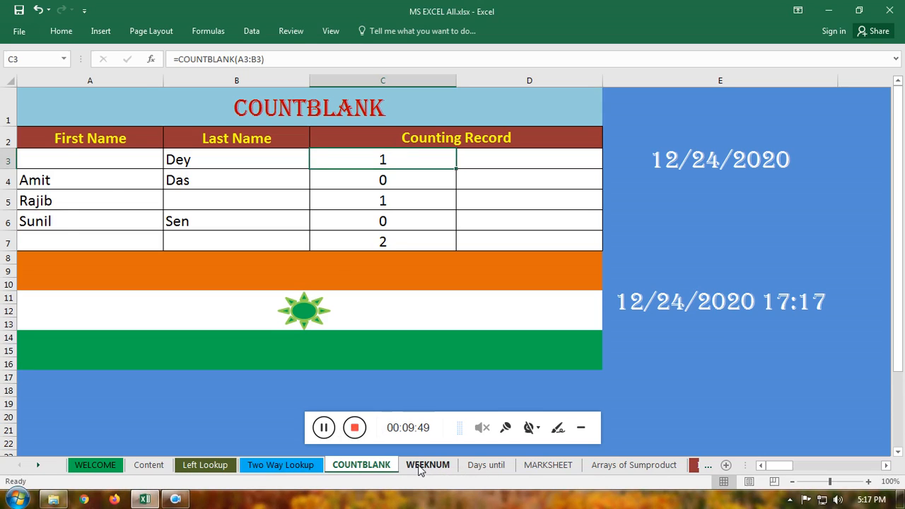
click(419, 471)
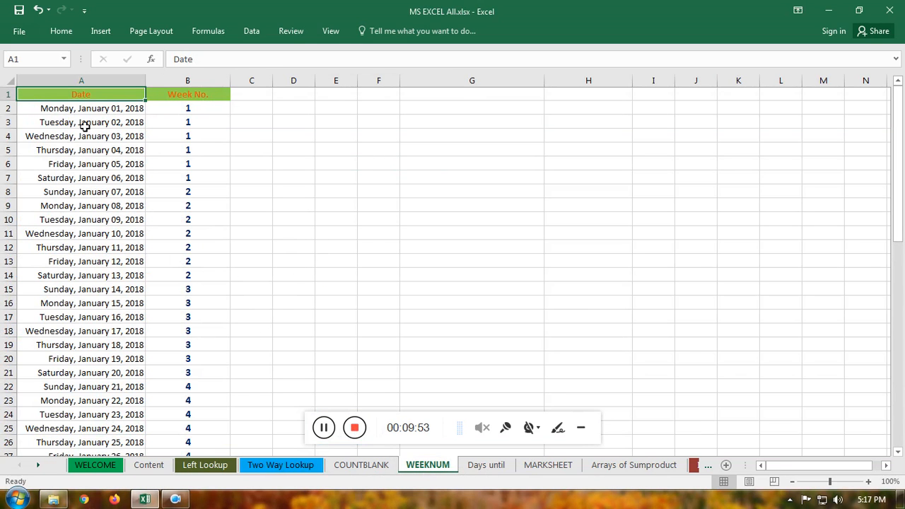
scroll(85, 124, down, 14)
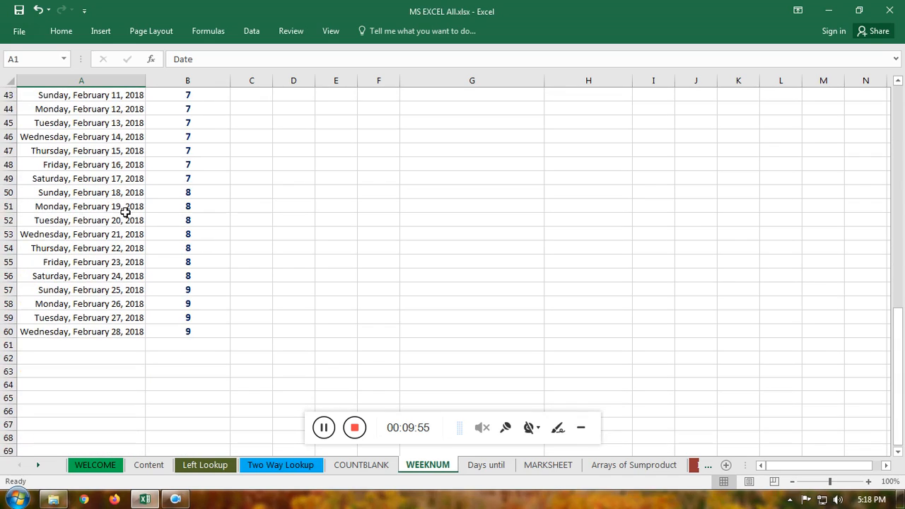
scroll(125, 212, up, 13)
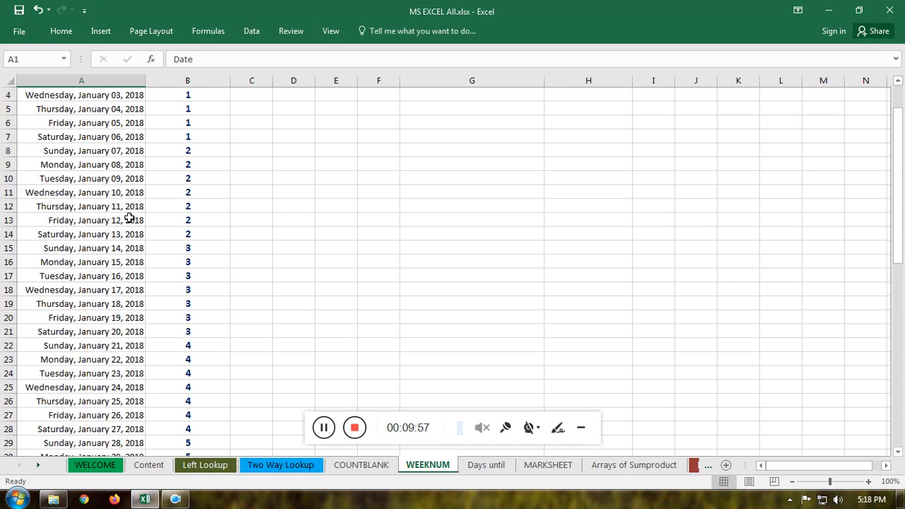
scroll(129, 219, up, 1)
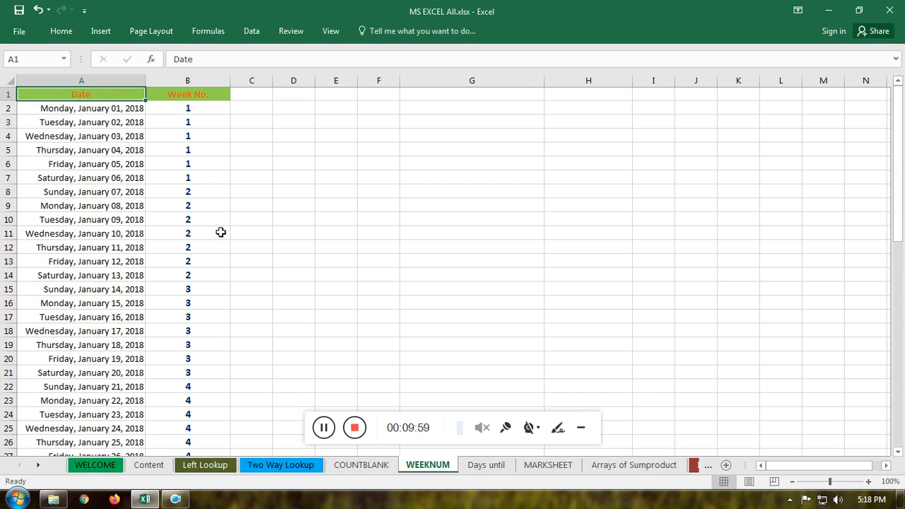
Step: Enter the date 12/24/2020 in cell G4 of the WEEKNUM sheet
click(426, 136)
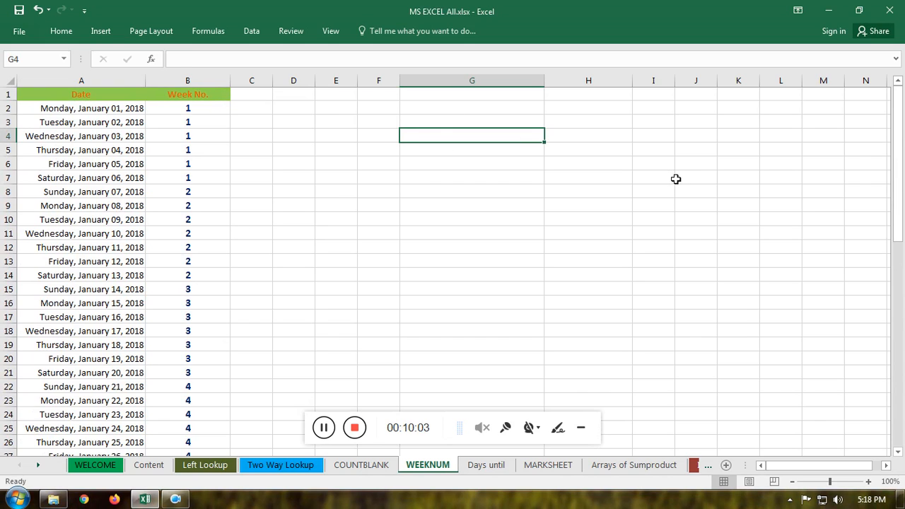
text(12/24/2020)
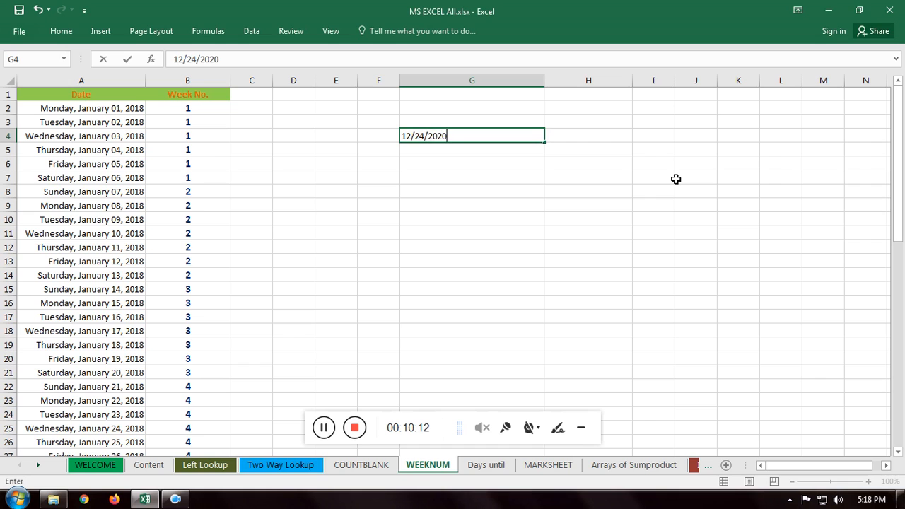
key(Return)
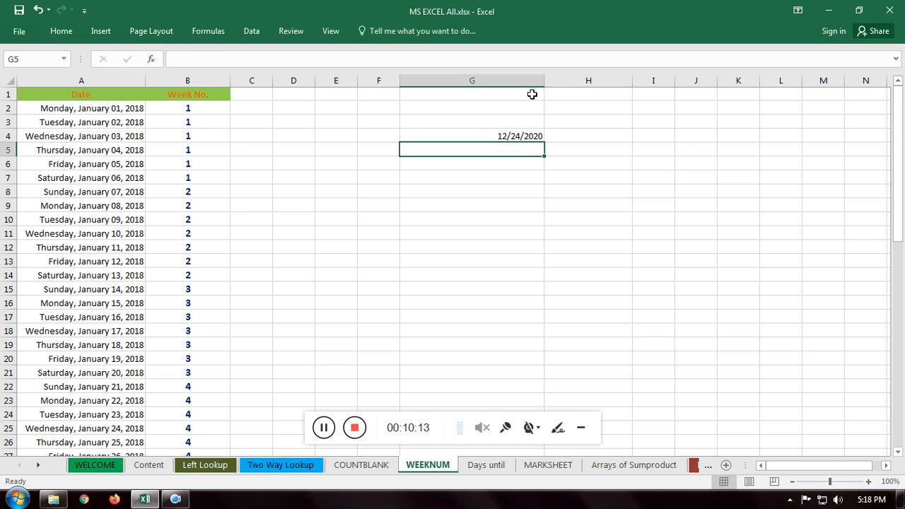
Step: Format the date in G4 as a Long Date
click(502, 137)
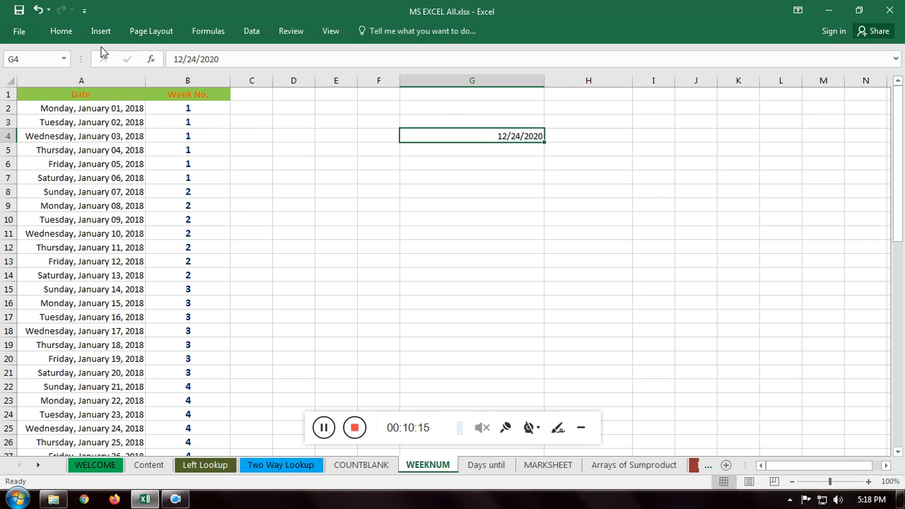
click(63, 34)
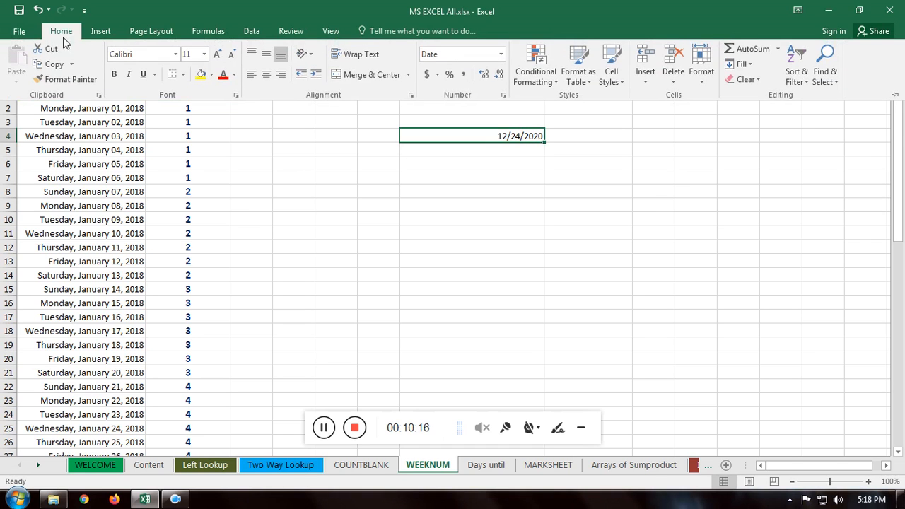
click(502, 55)
click(475, 221)
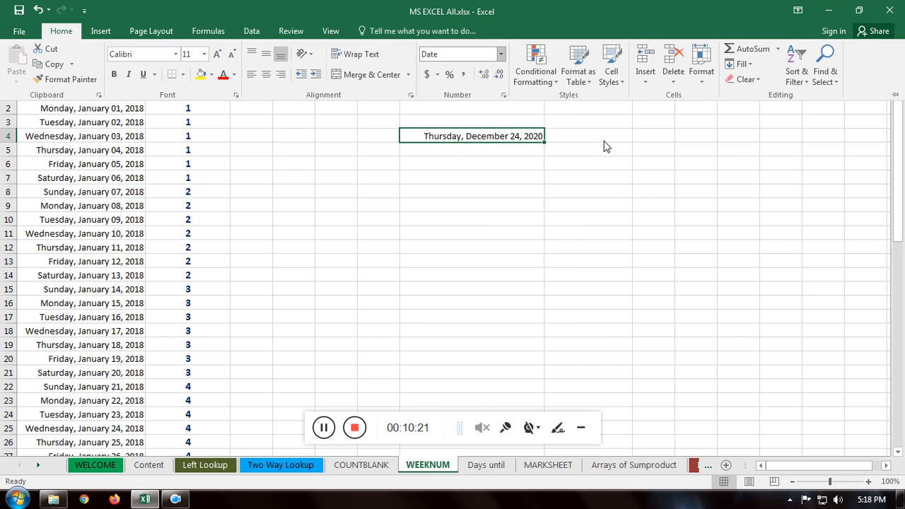
Step: Enter =WEEKNUM(G4) in H4 to get the week number of the date beside it
click(578, 138)
click(579, 136)
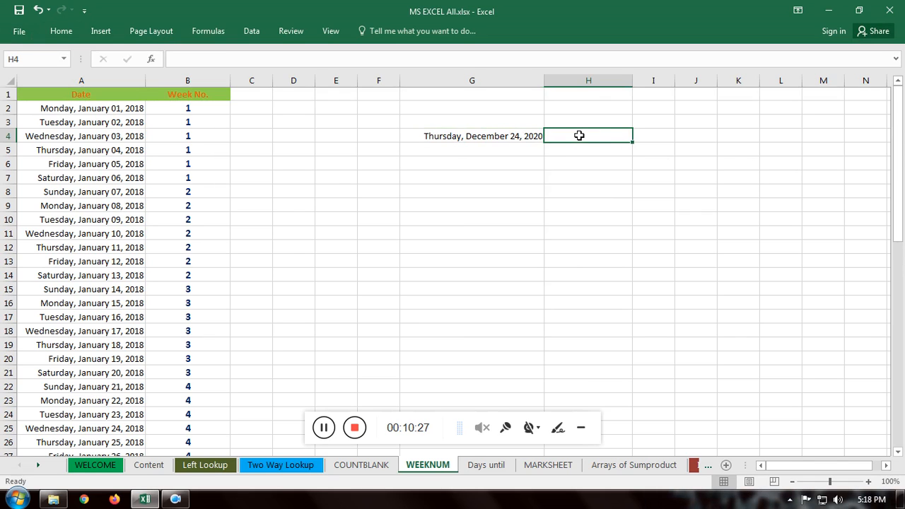
text(=)
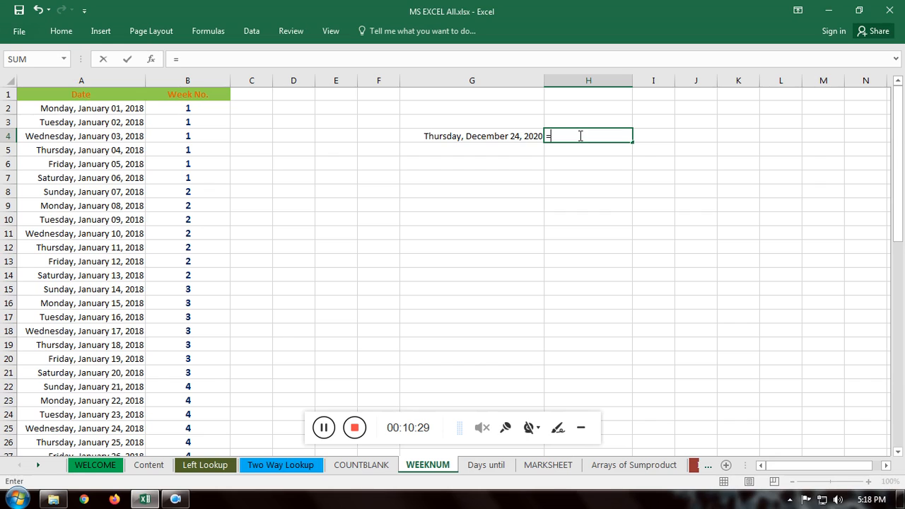
text(we)
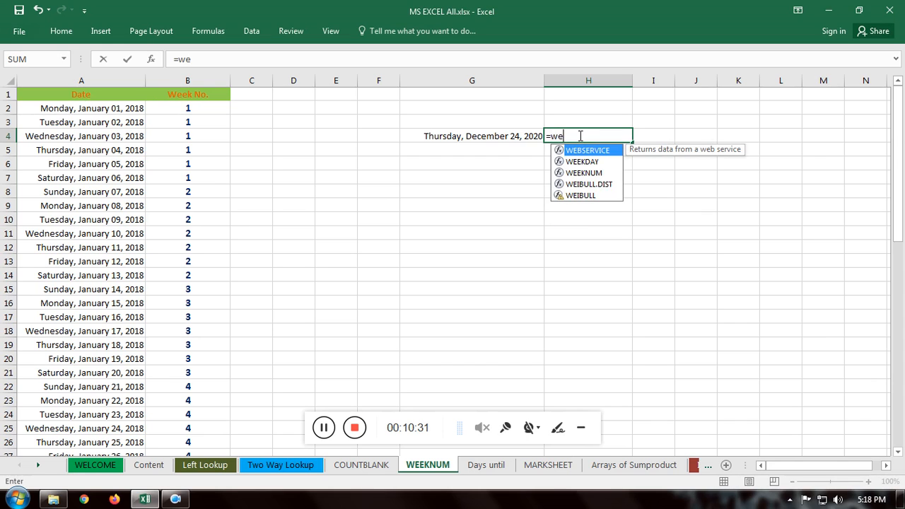
double_click(575, 173)
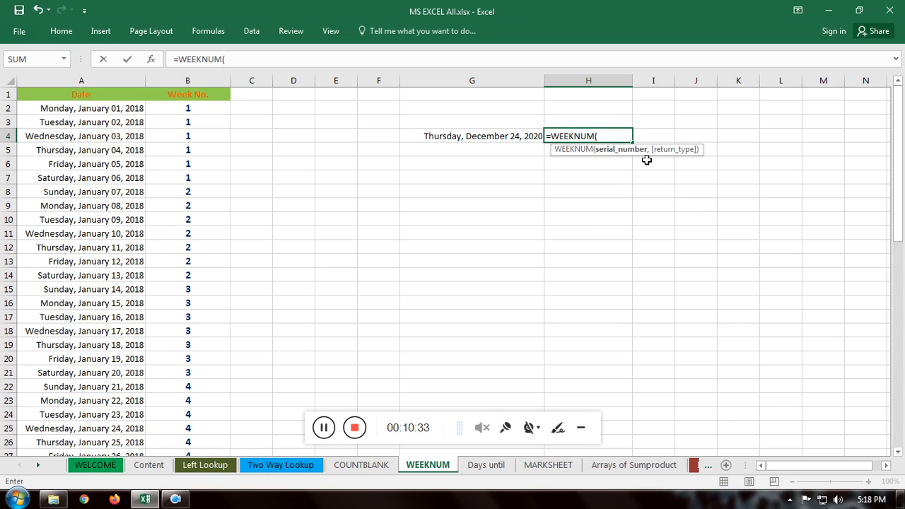
click(494, 137)
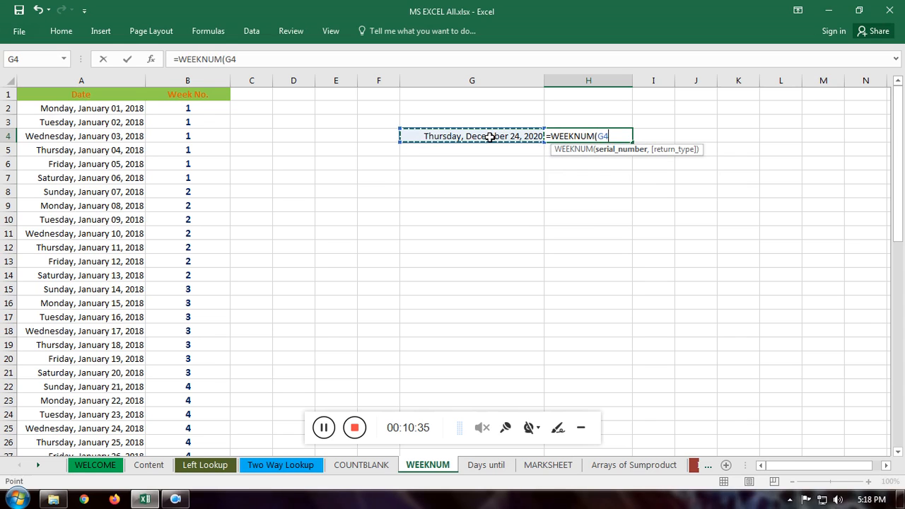
key(Return)
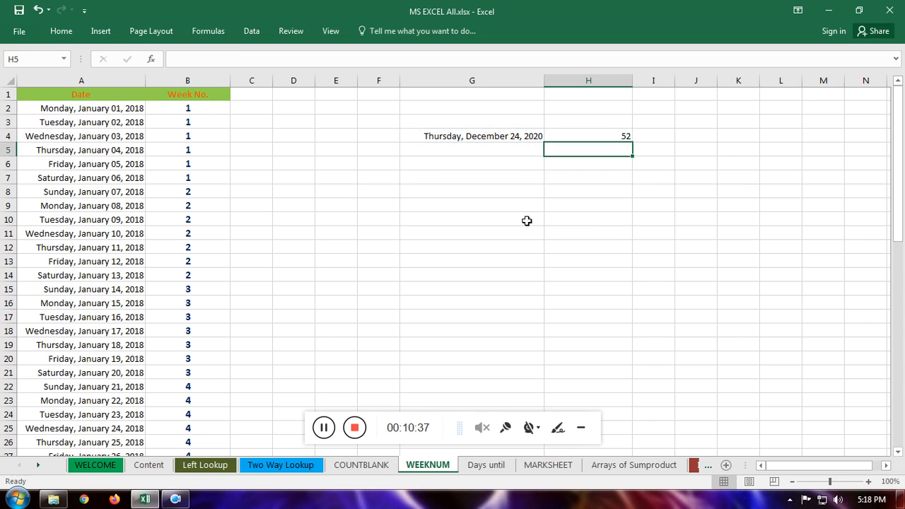
Step: Check the WEEKNUM formula in H4 against the date in G4
click(600, 135)
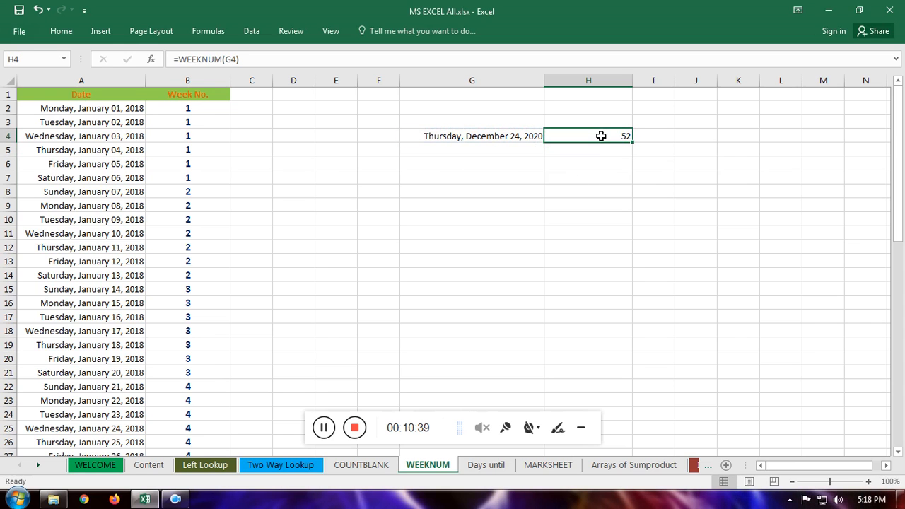
click(501, 137)
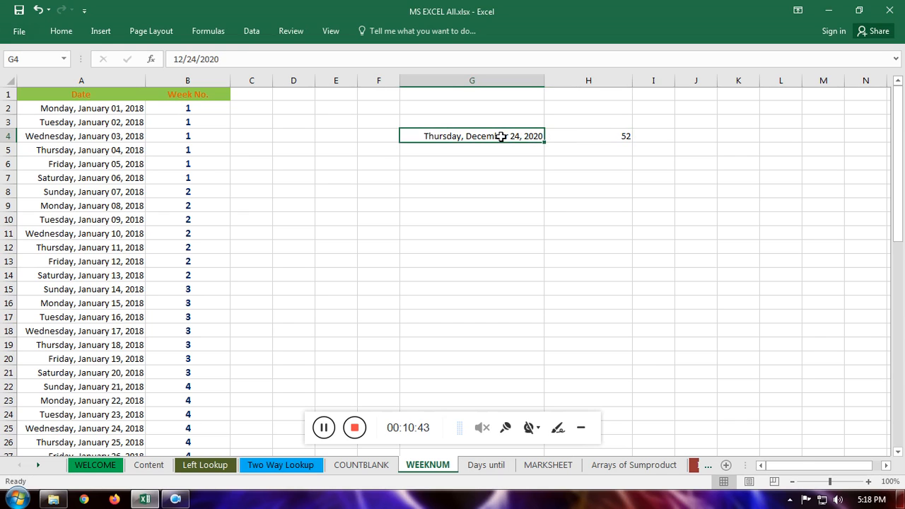
click(619, 136)
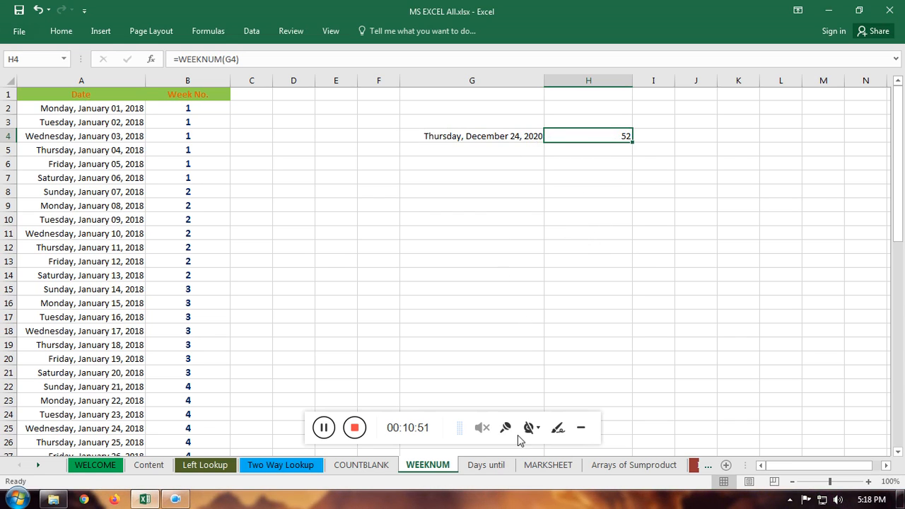
Step: Switch to the Days until sheet and widen column A to make room for a longer date of birth
click(488, 465)
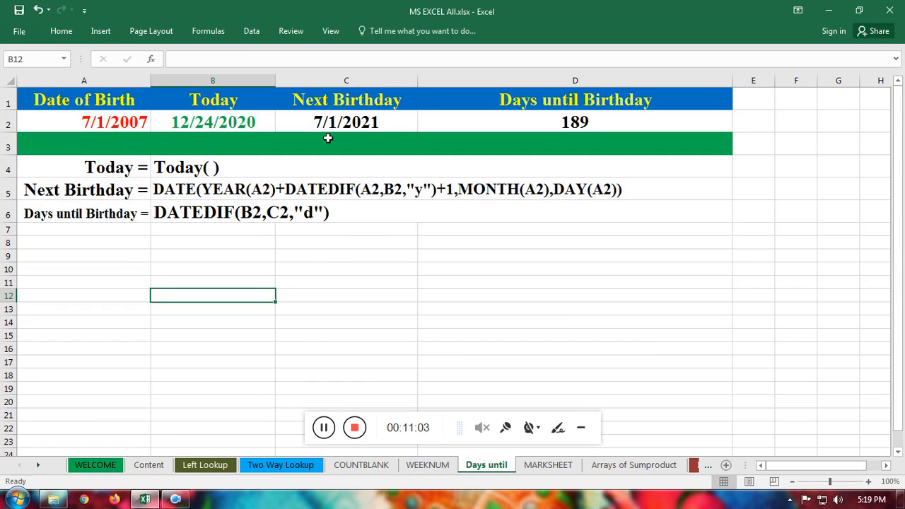
click(103, 122)
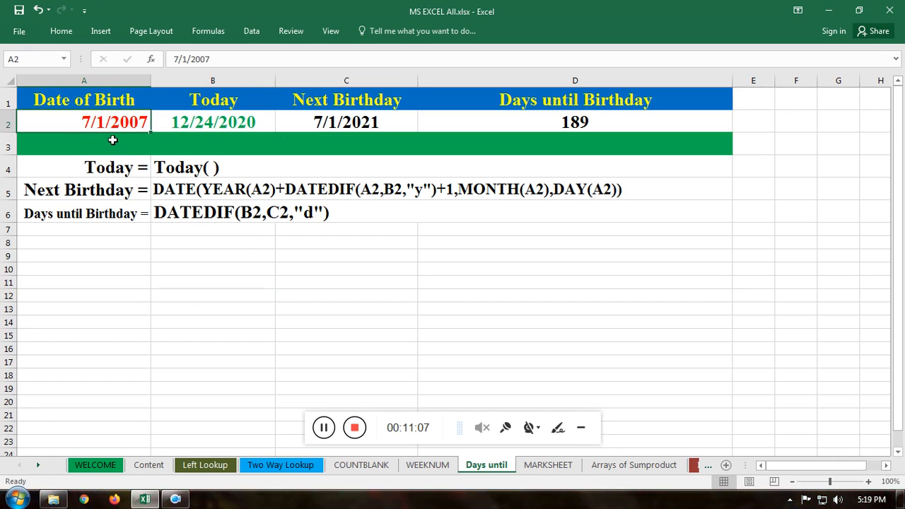
drag(151, 80, 179, 79)
Step: Format the date of birth in A2 as a Long Date and reduce its font size to 16
click(61, 30)
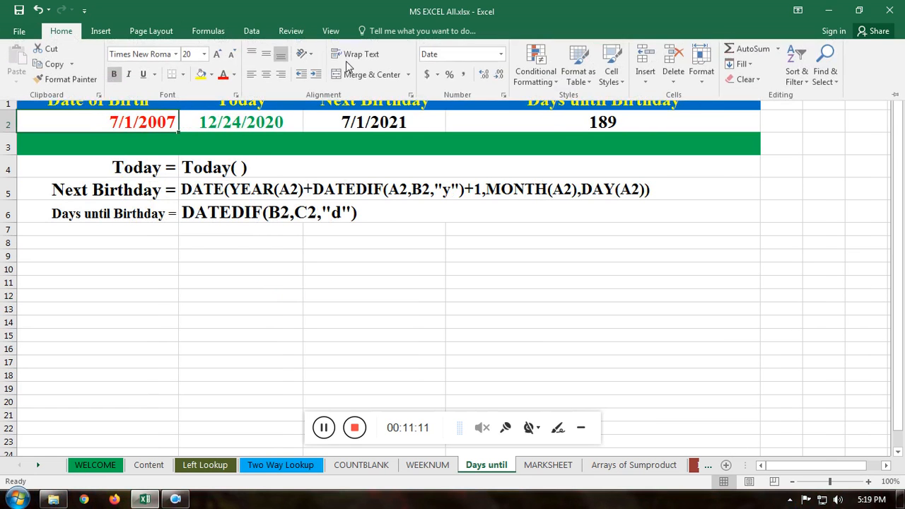
click(498, 55)
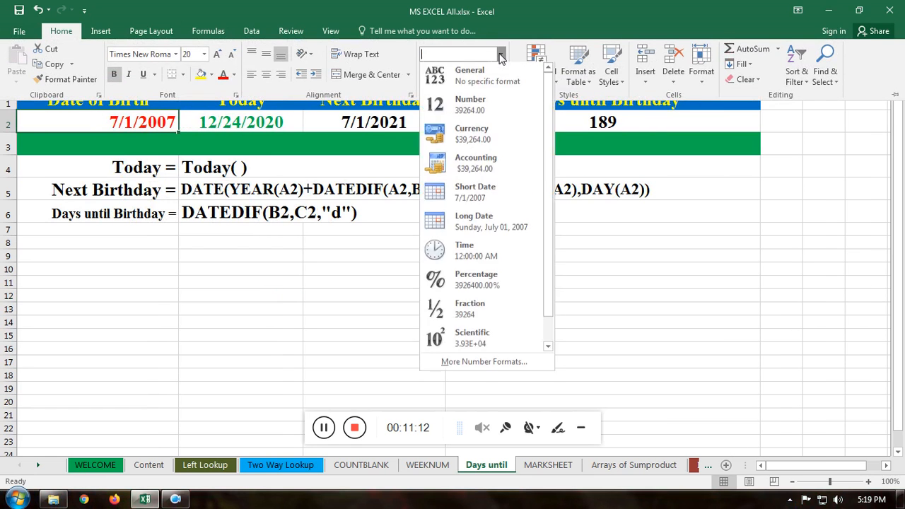
click(478, 226)
click(231, 54)
click(231, 53)
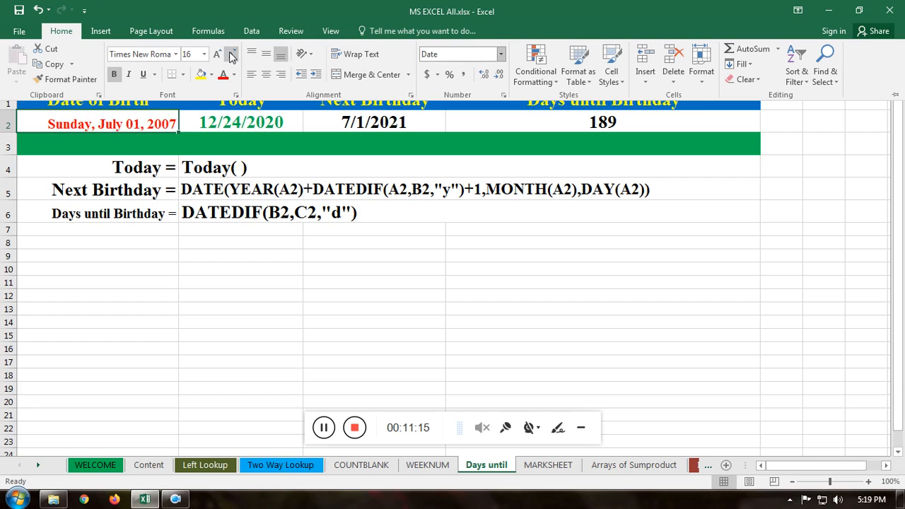
Step: Review the formulas behind Today, Next Birthday and Days until Birthday in B2, C2 and D2
click(332, 273)
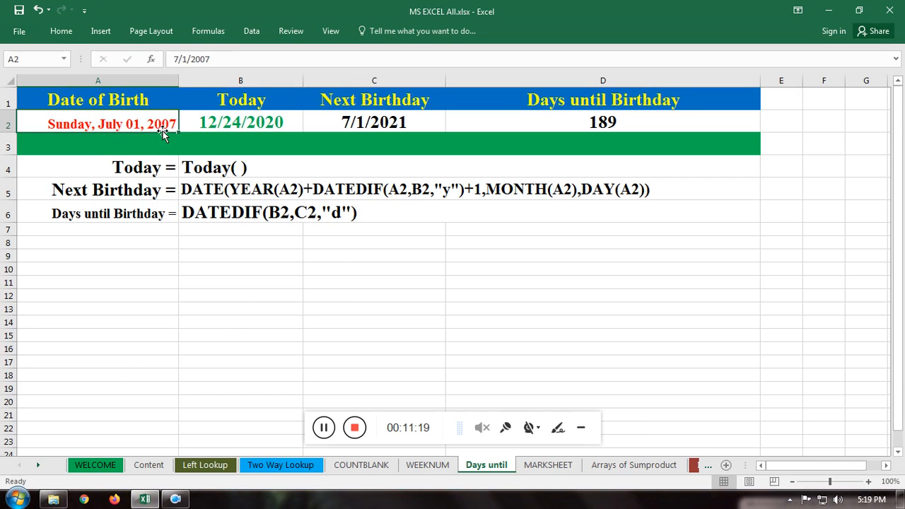
click(238, 119)
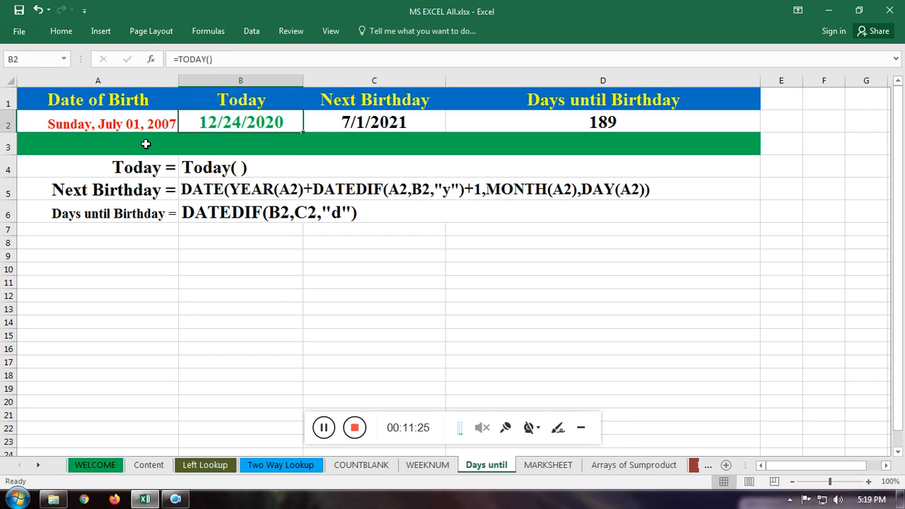
click(379, 123)
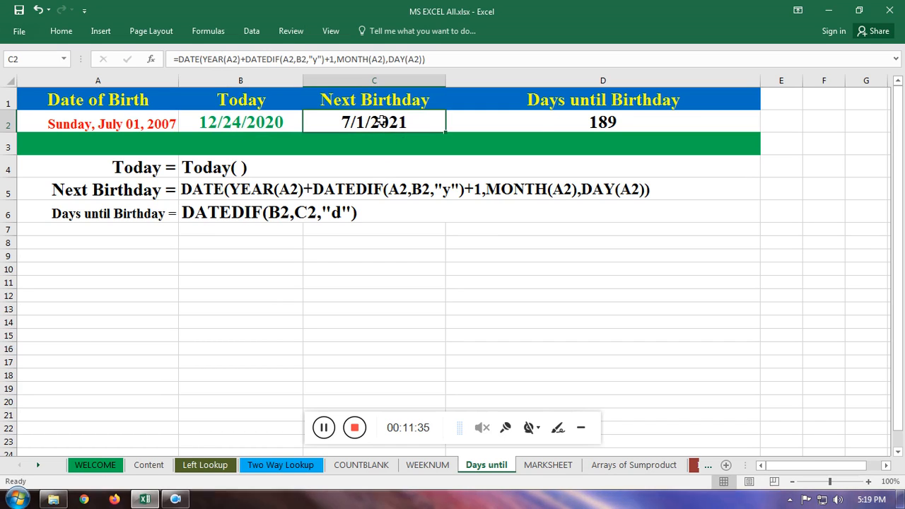
click(532, 123)
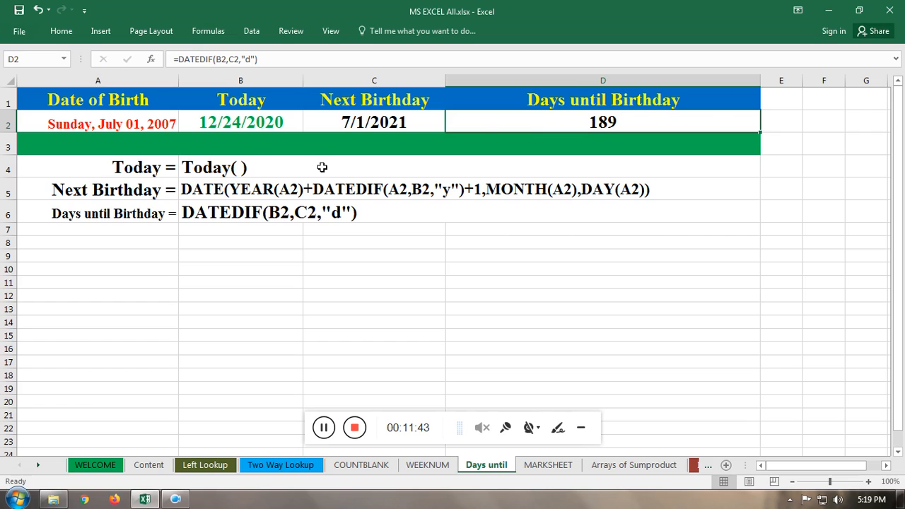
Step: Inspect the TODAY formula inside cell B2 without changing it
click(254, 126)
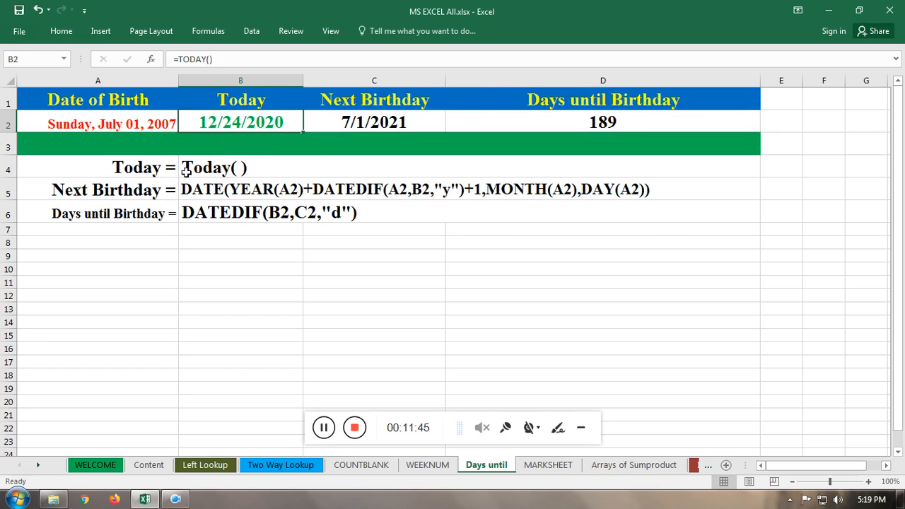
double_click(268, 125)
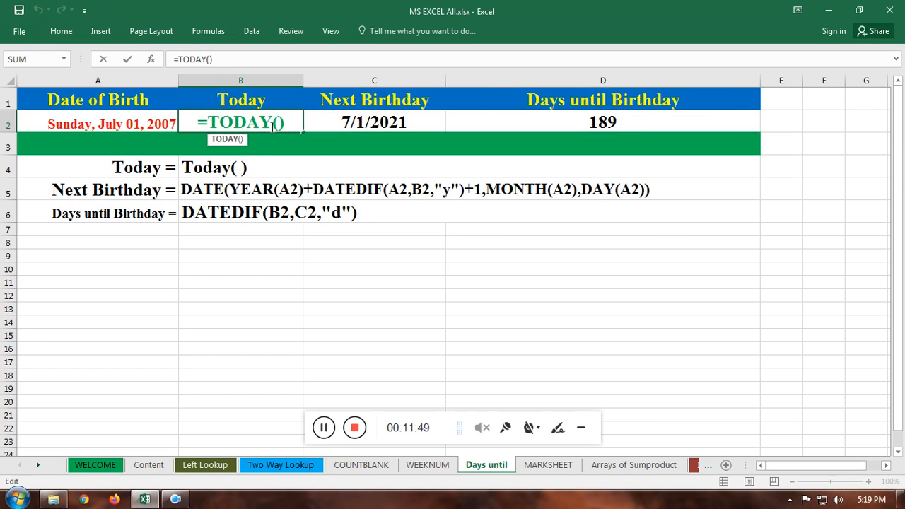
key(Return)
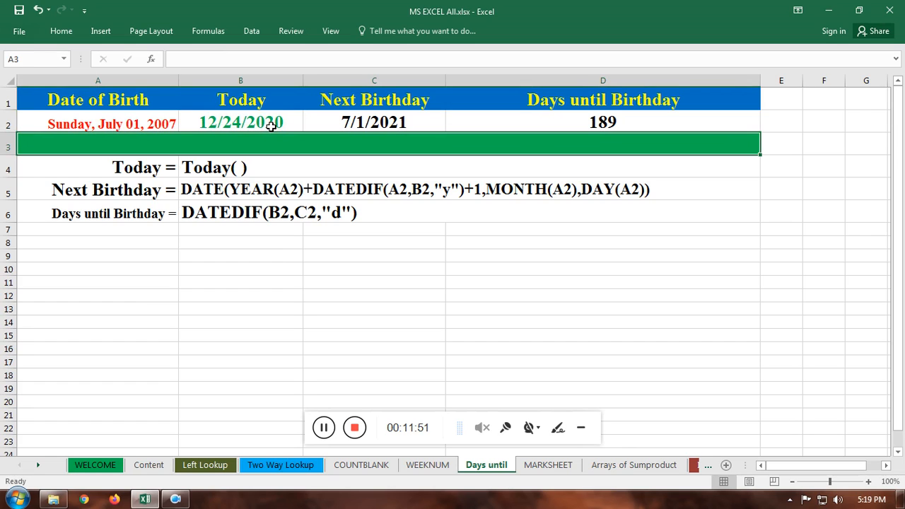
click(268, 121)
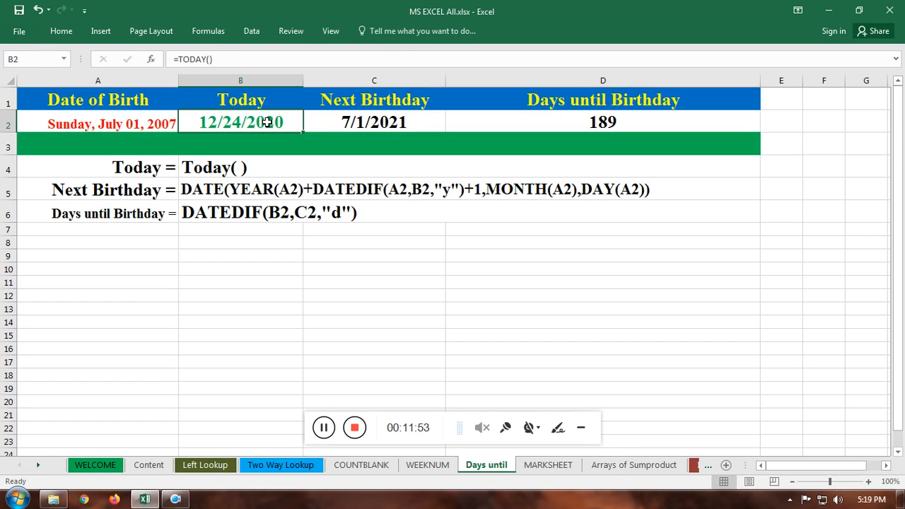
Step: Examine the Next Birthday formula in C2 and the date of birth and today cells it refers to
click(359, 123)
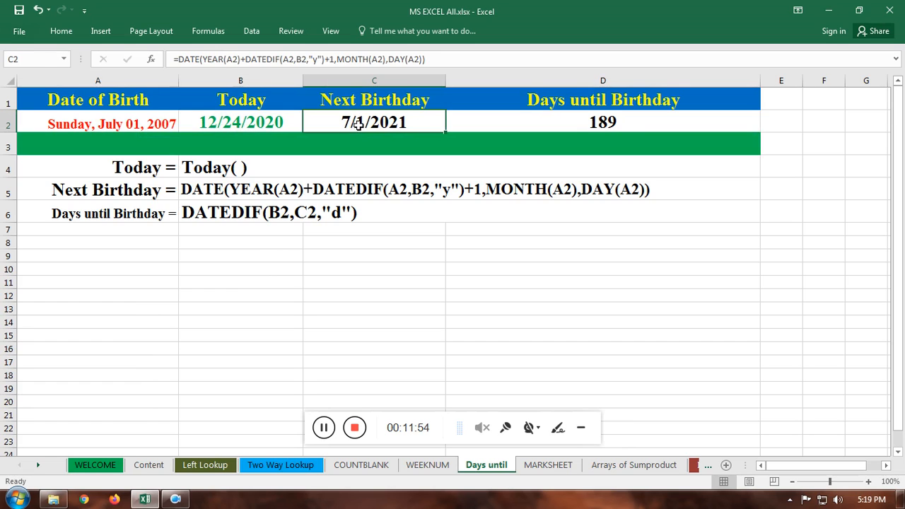
double_click(397, 121)
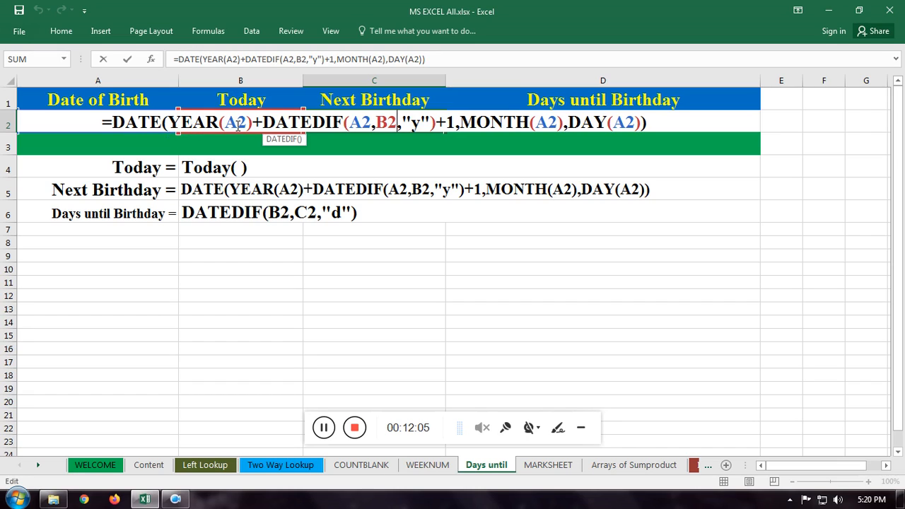
key(Return)
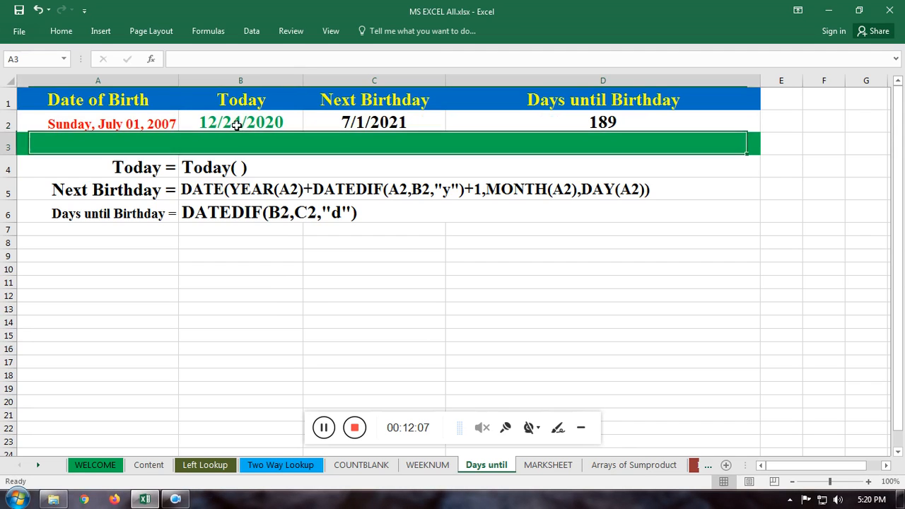
click(143, 121)
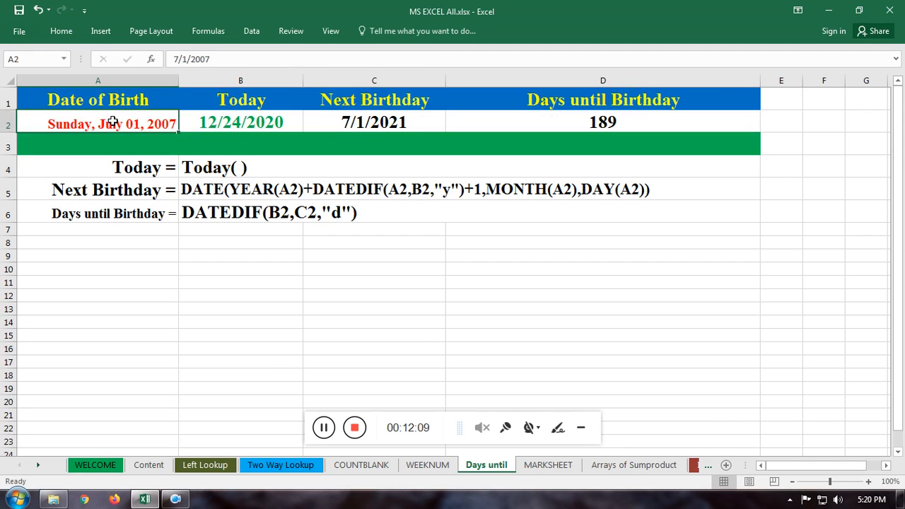
double_click(374, 125)
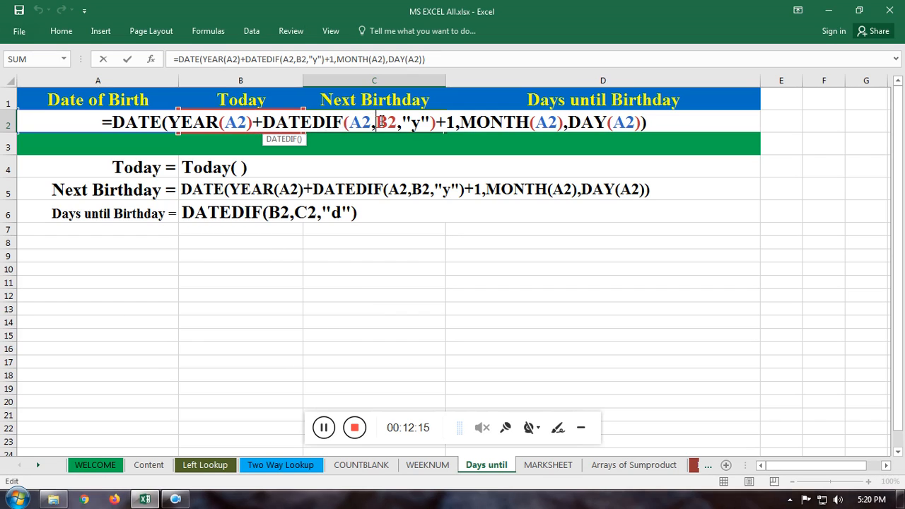
click(354, 165)
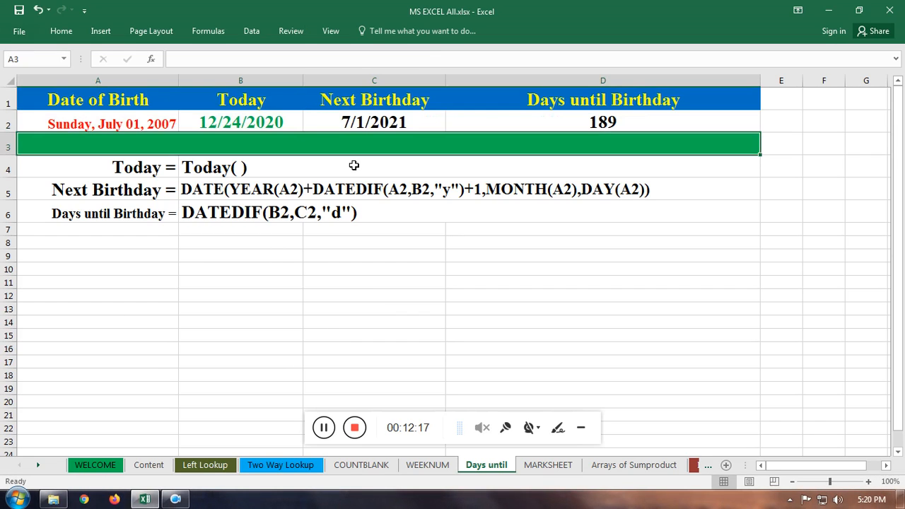
click(274, 123)
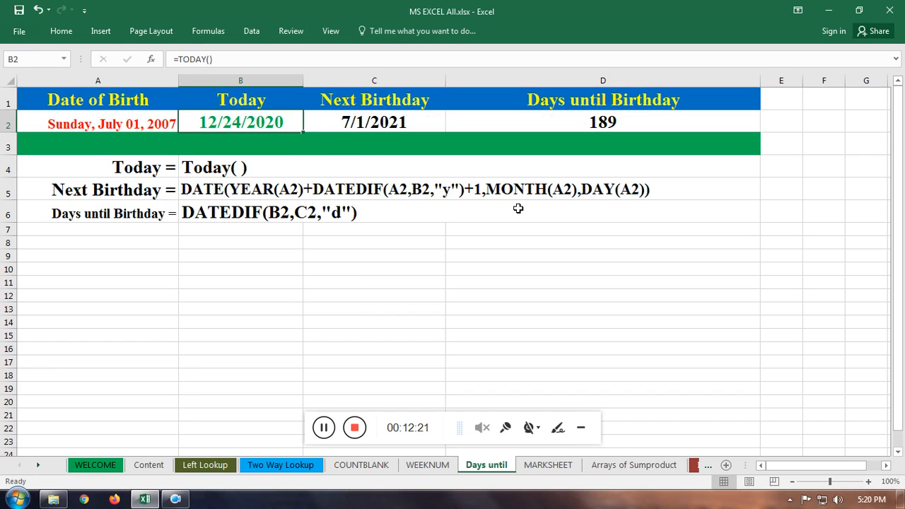
double_click(387, 122)
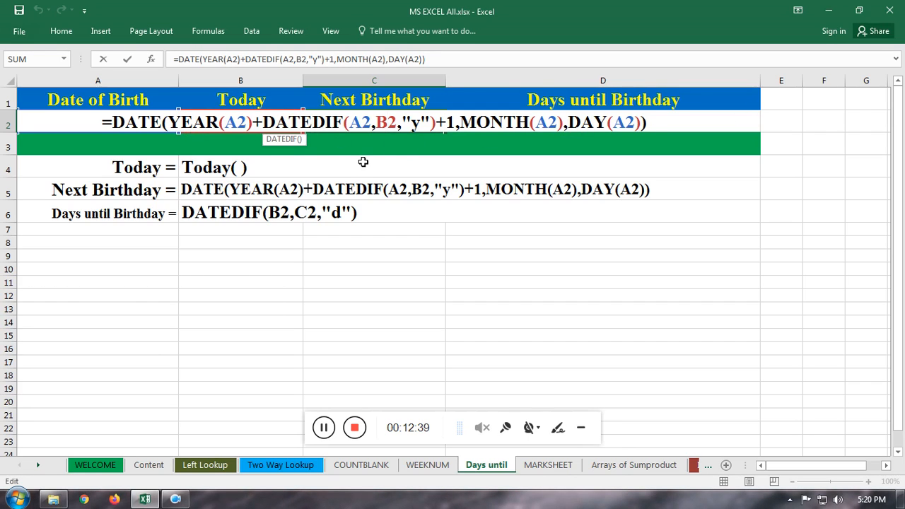
key(Return)
click(390, 116)
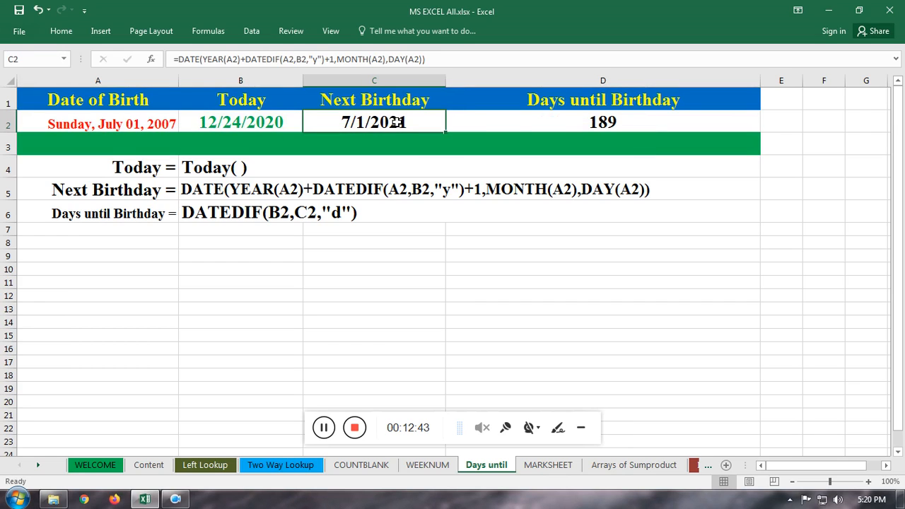
Step: Change the DATEDIF unit in D2 to "m" to count the months between today and the next birthday
click(582, 123)
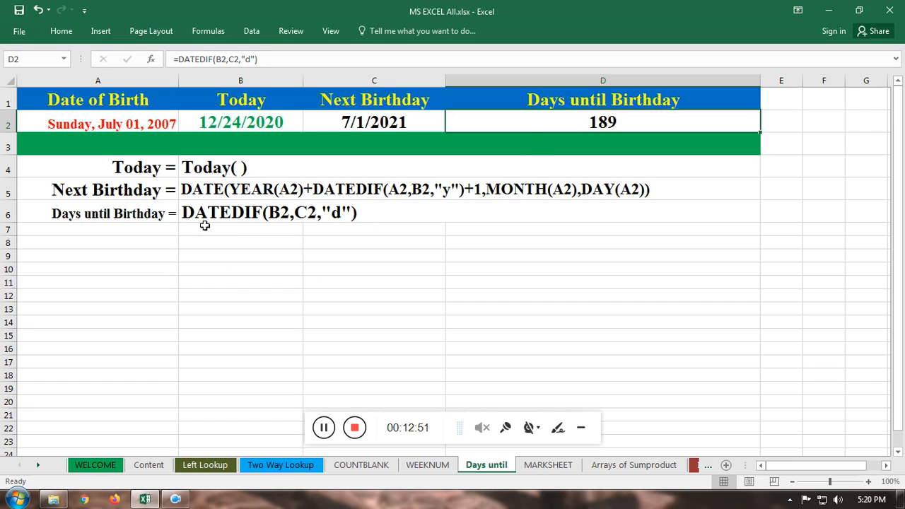
double_click(629, 119)
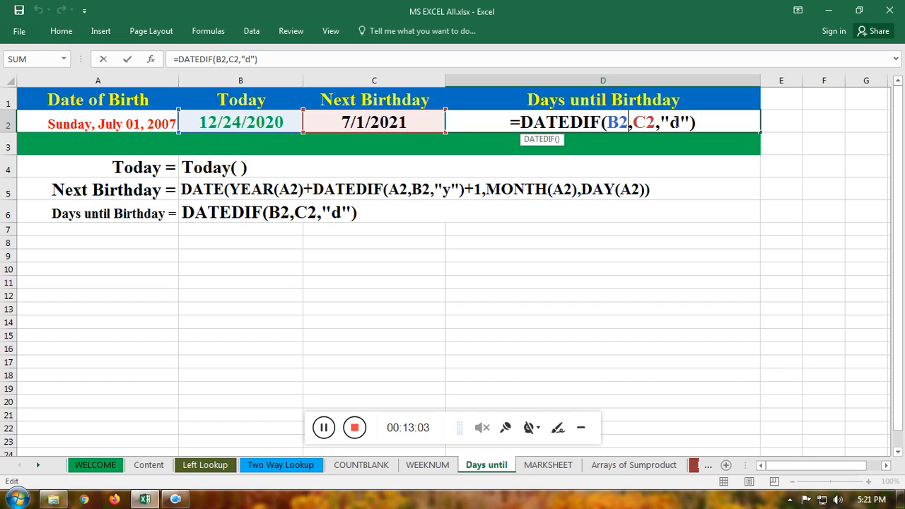
double_click(677, 122)
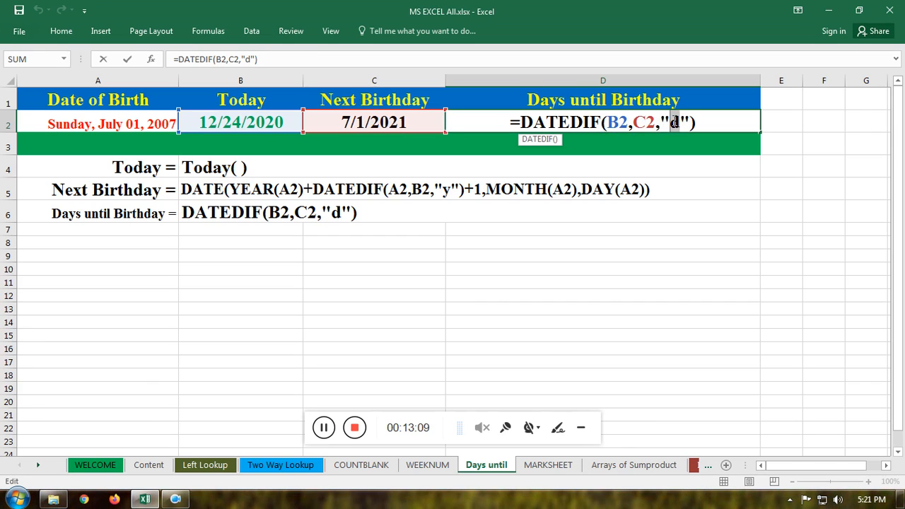
text(m)
key(ctrl+Return)
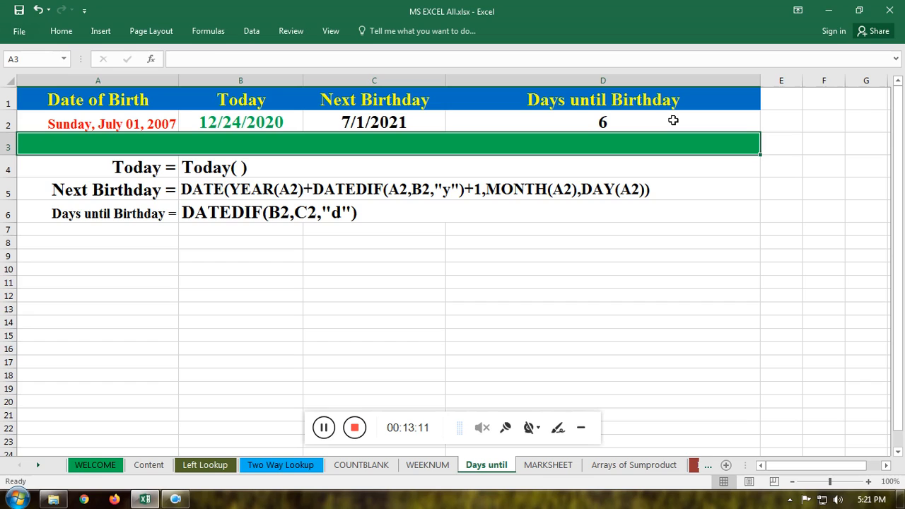
Step: Set the DATEDIF unit in D2 back to "d" to count days until the birthday
double_click(636, 118)
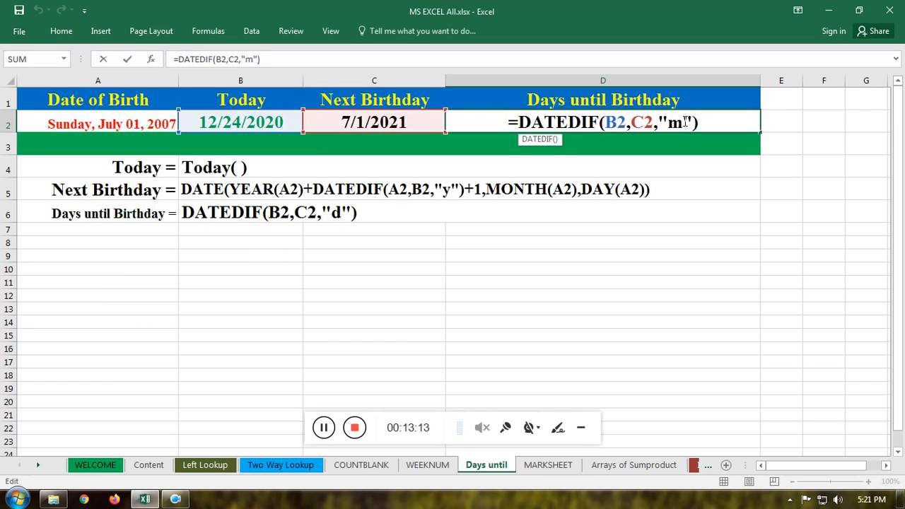
double_click(678, 122)
text(d)
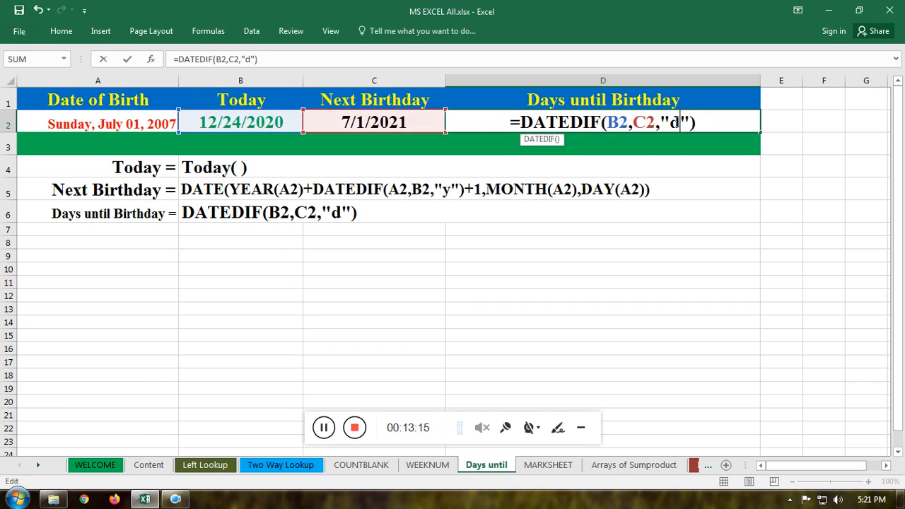
key(Return)
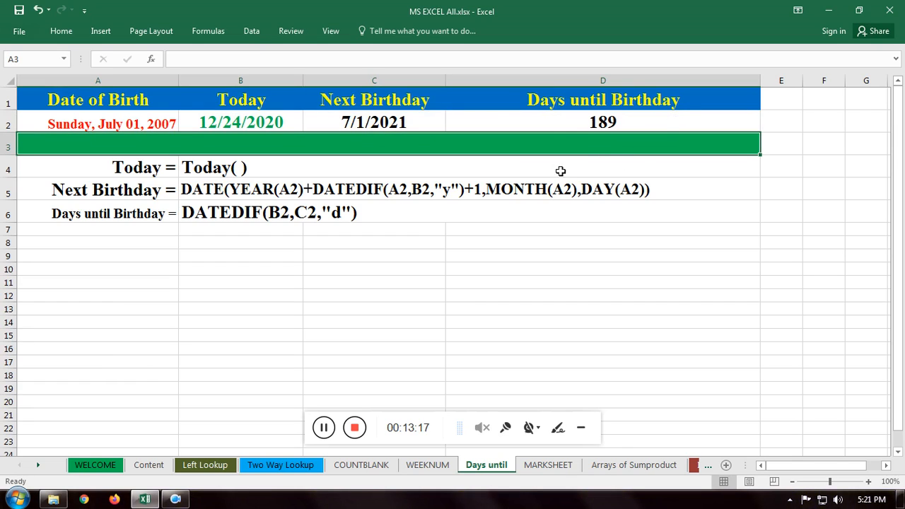